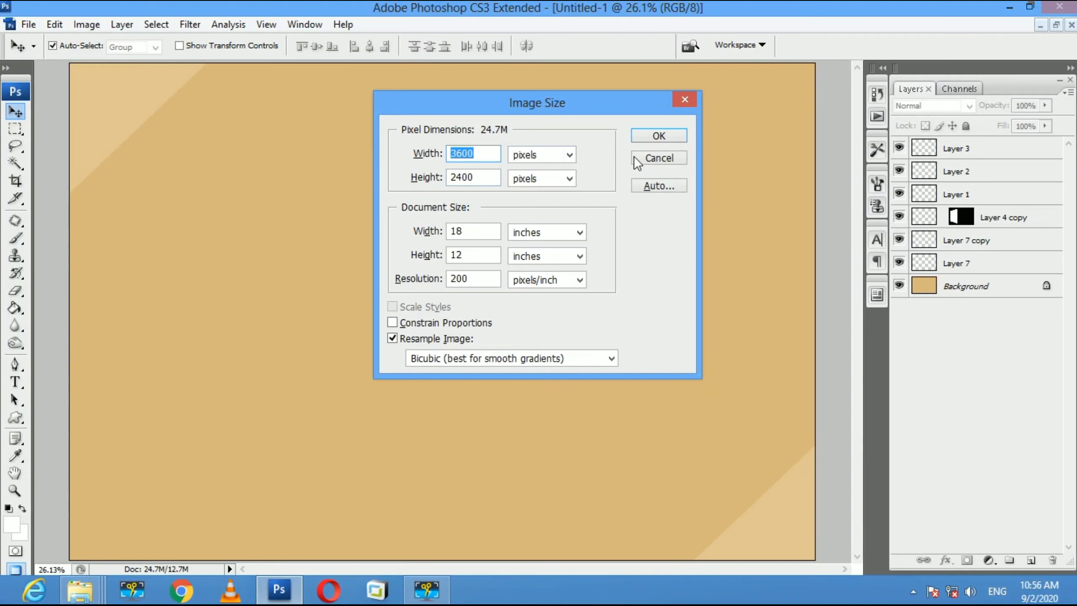
Step: Confirm the 3600 × 2400 px image size and undock the Layers panel to float beside the canvas
left_click(665, 140)
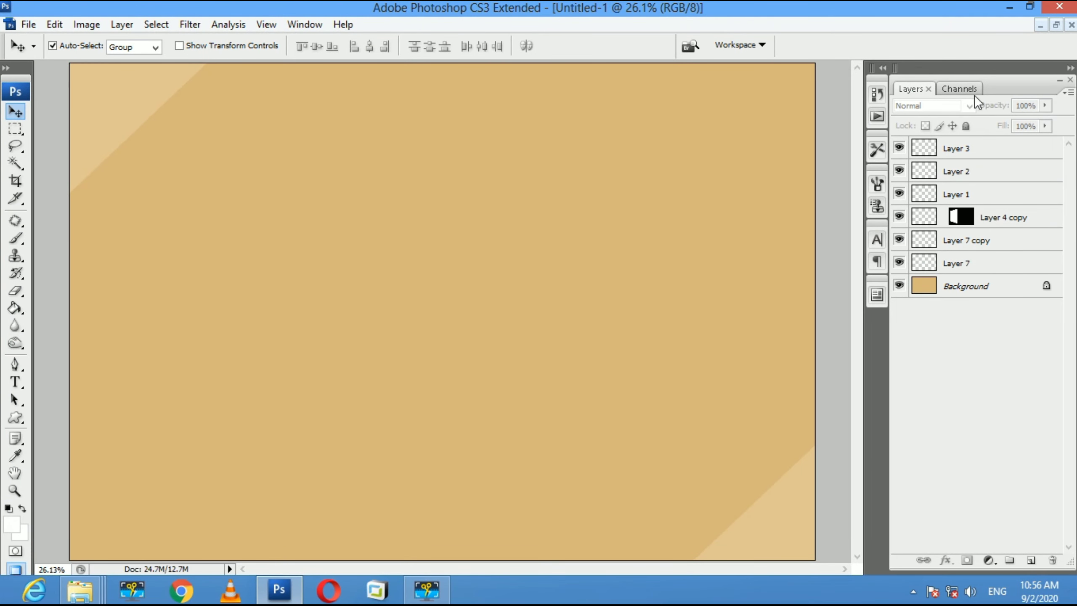
left_click_drag(1008, 79, 1017, 73)
left_click(963, 280)
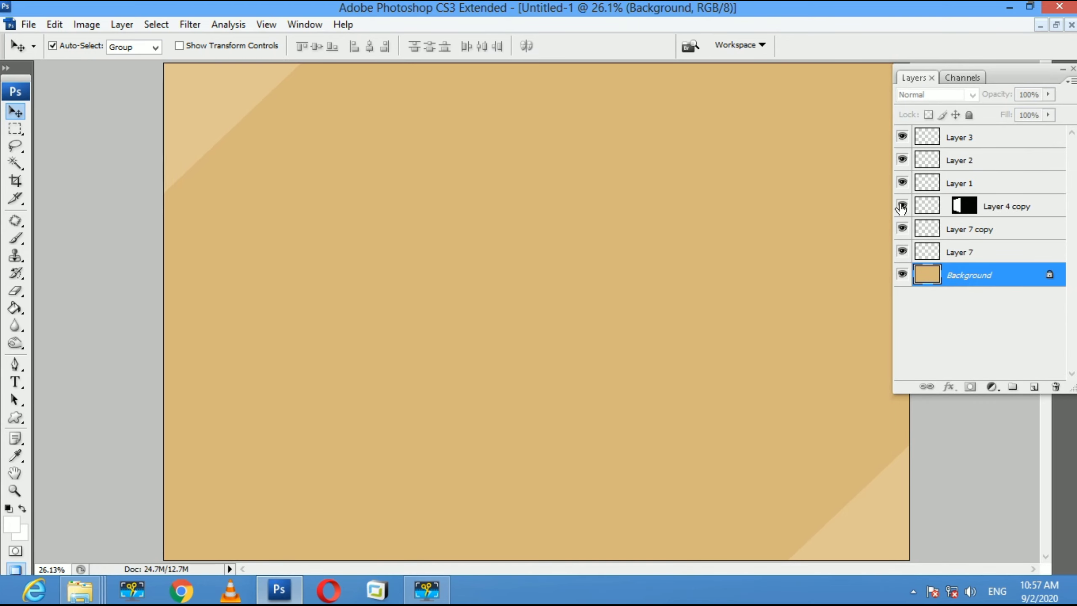
left_click(746, 248)
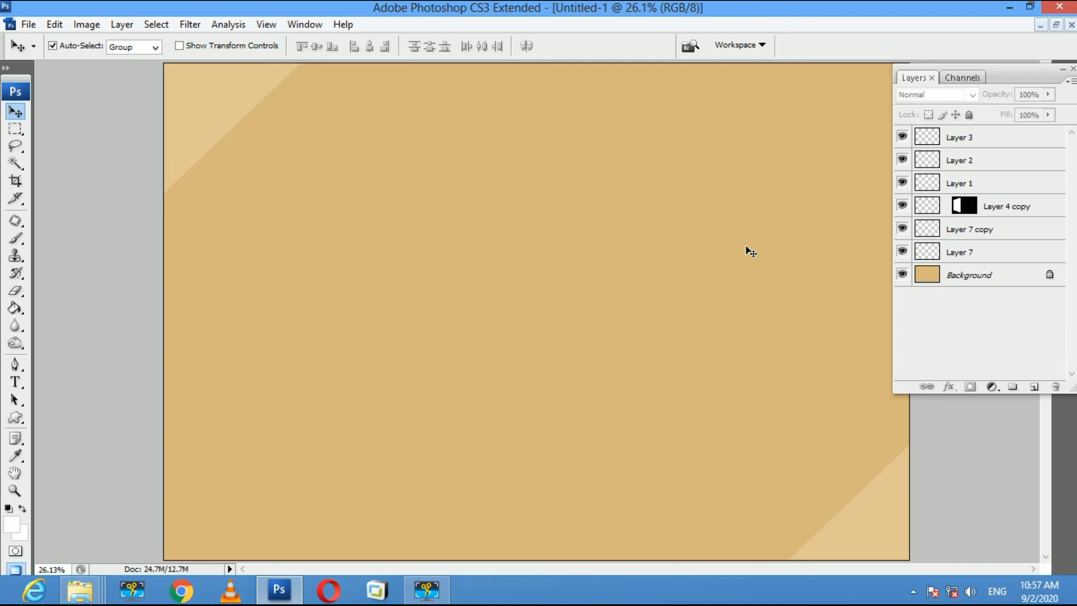
Step: Open the three portrait photos together from File > Open
left_click(25, 26)
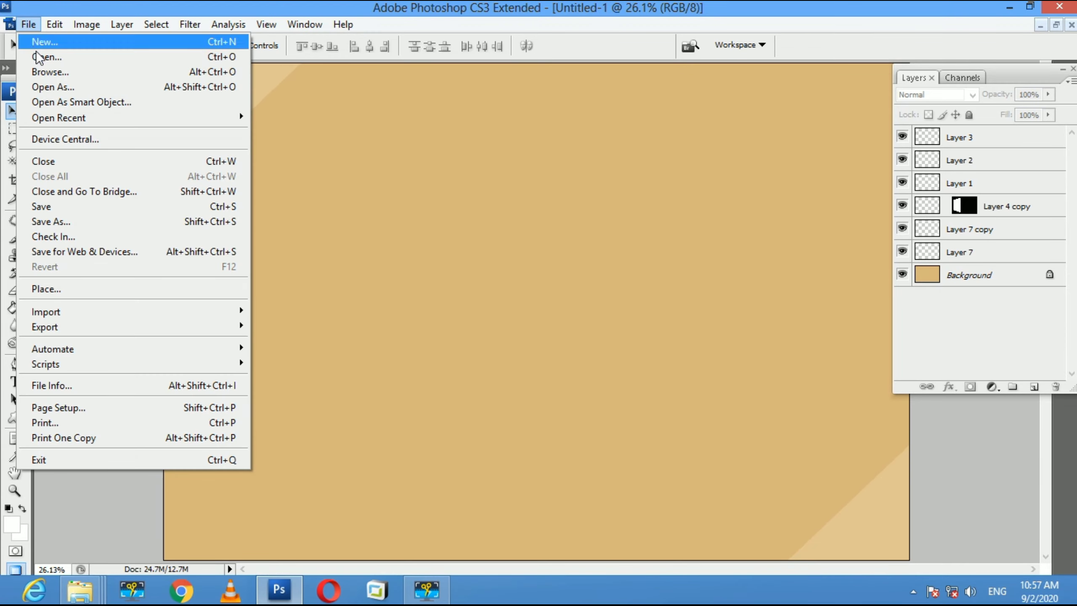
left_click(113, 53)
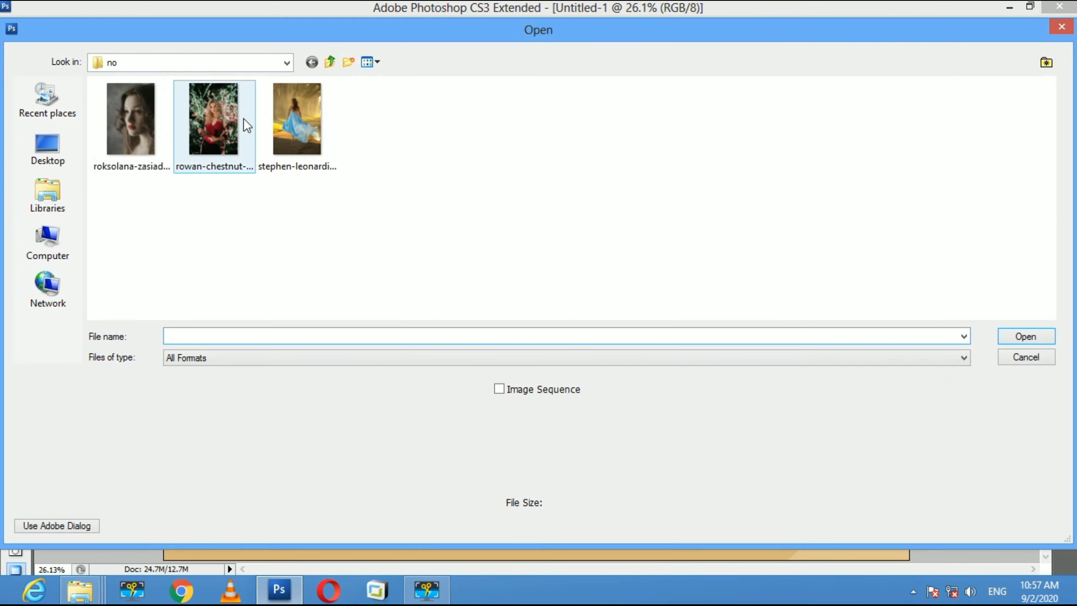
mouse_move(471, 168)
left_mouse_down()
mouse_move(176, 123)
mouse_move(121, 94)
left_mouse_up()
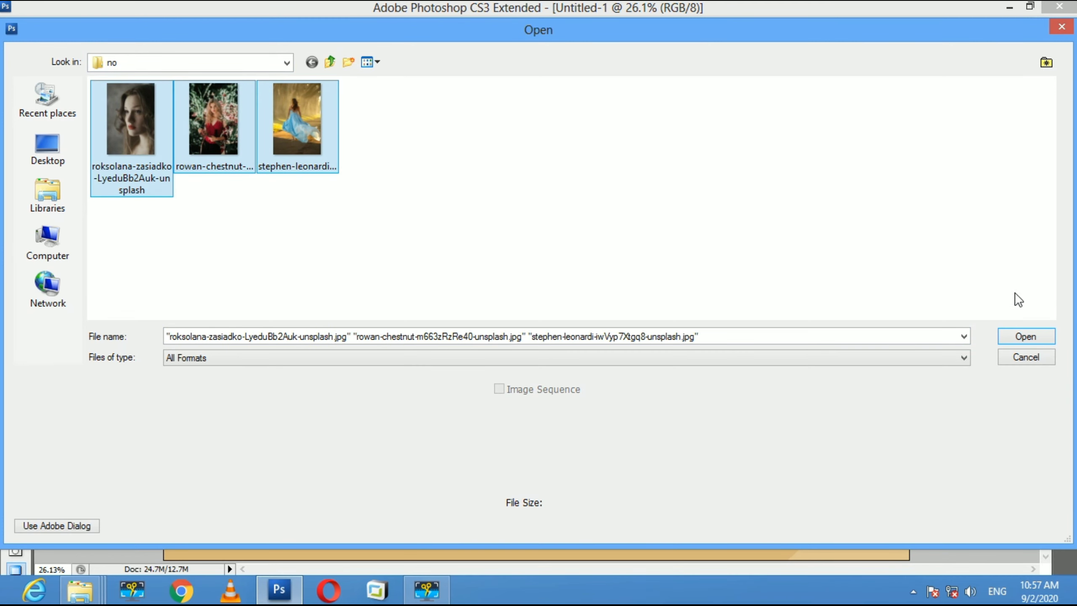
left_click(1025, 336)
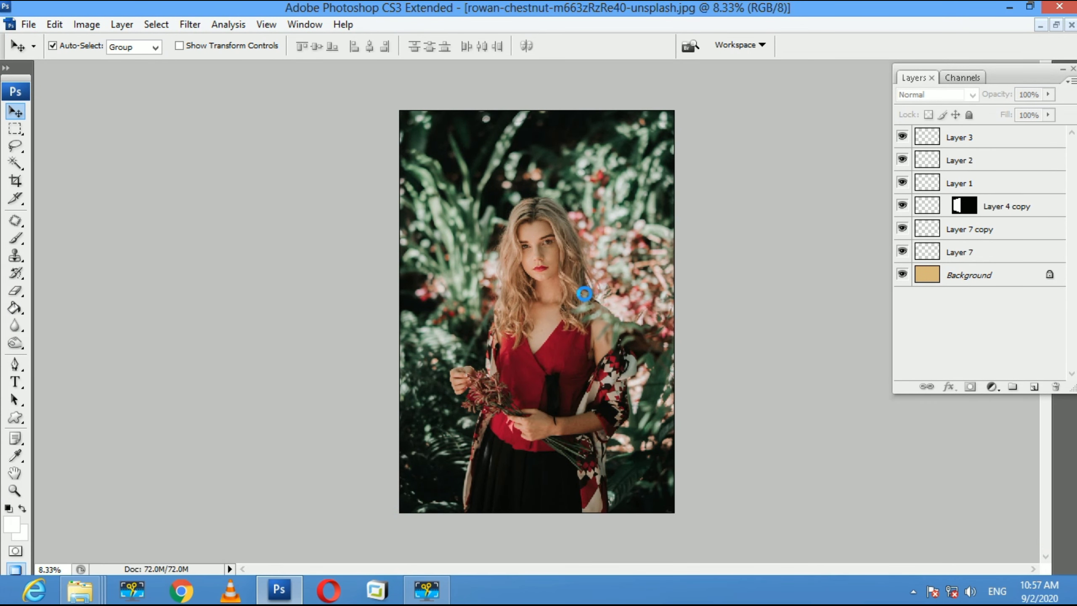
Step: Tile the windows and drag the red-top and close-up face portraits into the collage, closing the sources
left_click(1056, 24)
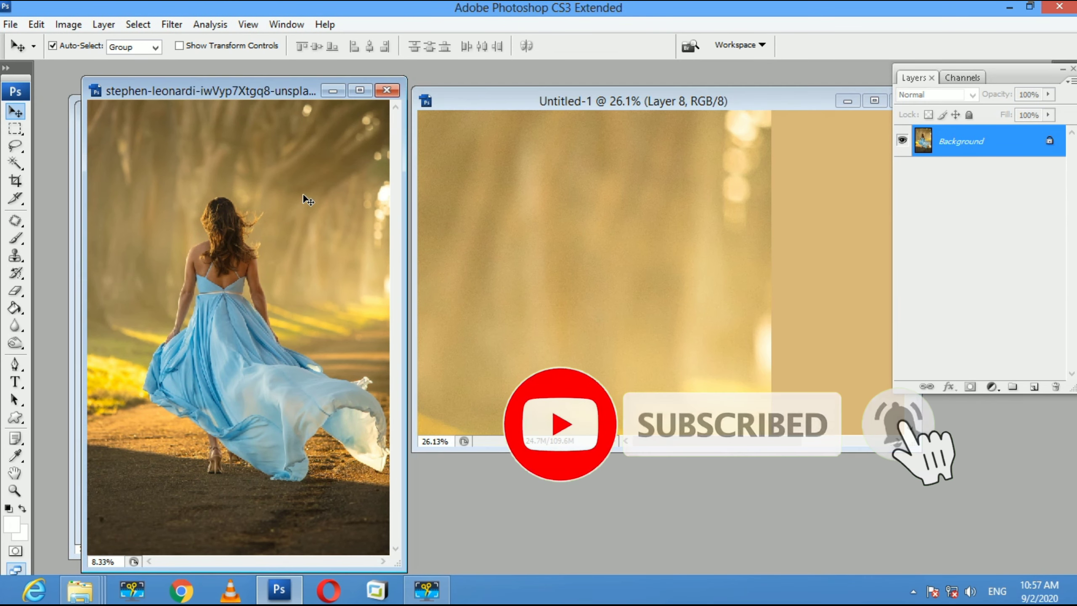
left_click(381, 92)
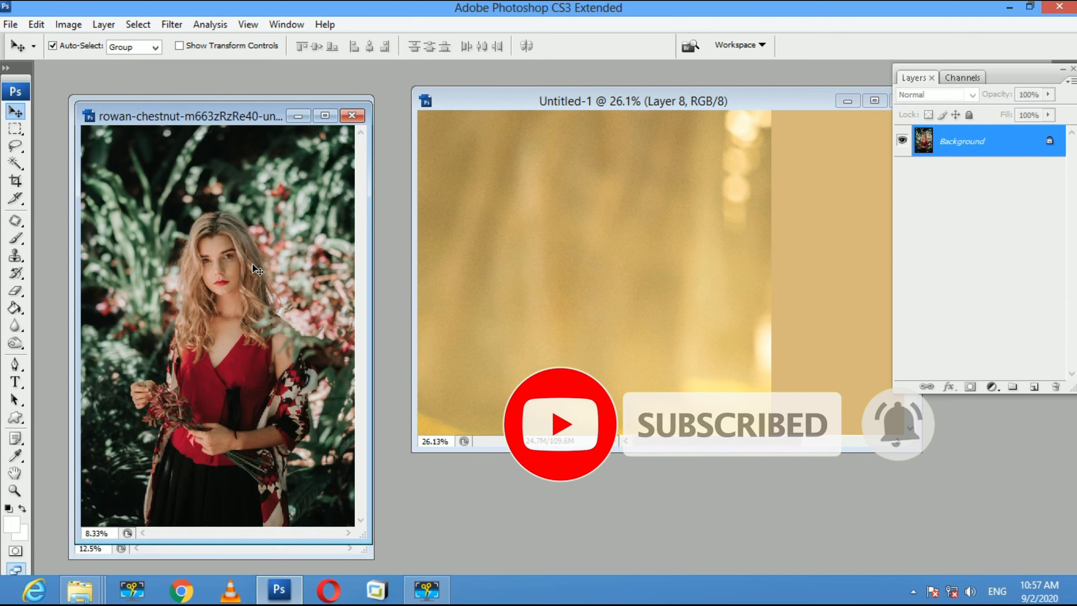
left_click_drag(257, 270, 594, 254)
left_click(352, 115)
left_click_drag(240, 301, 512, 284)
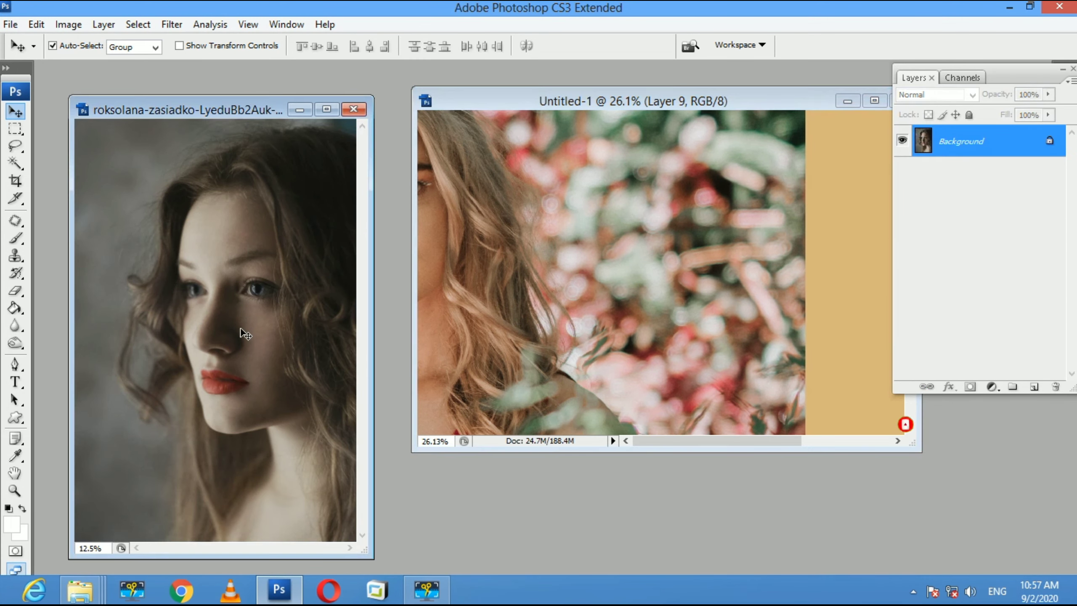
Step: Close the face portrait, maximise the collage window and hide Layer 9 to reveal Layer 8
left_click(353, 109)
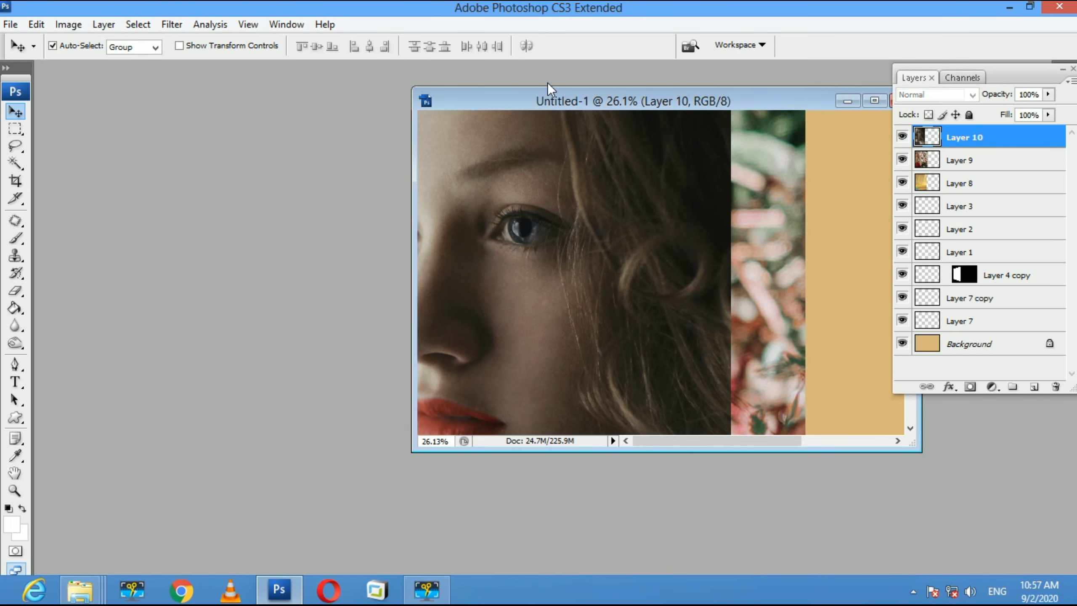
double_click(567, 97)
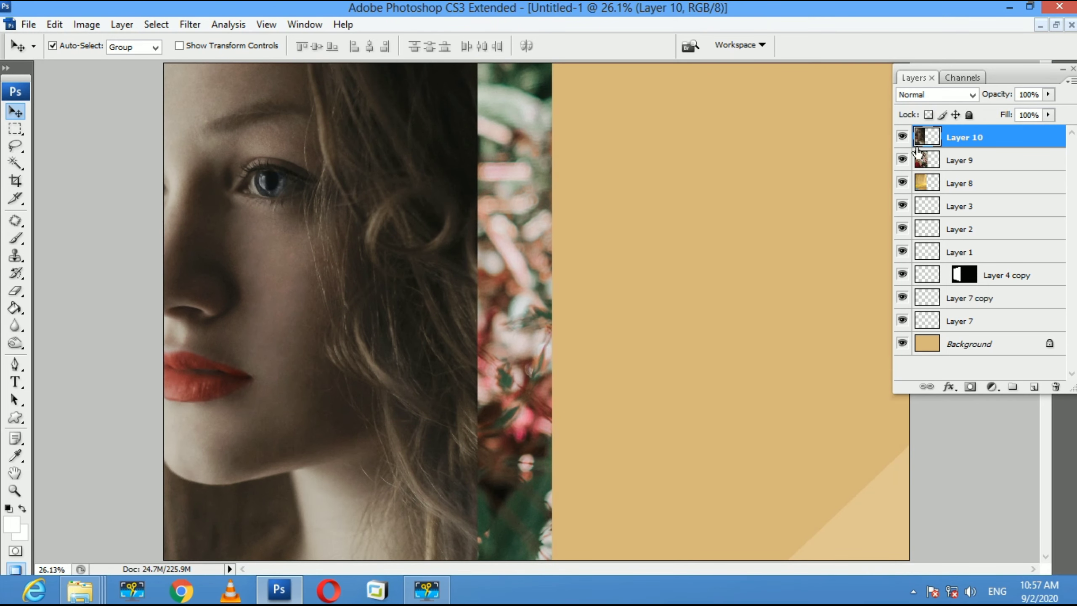
left_click(901, 160)
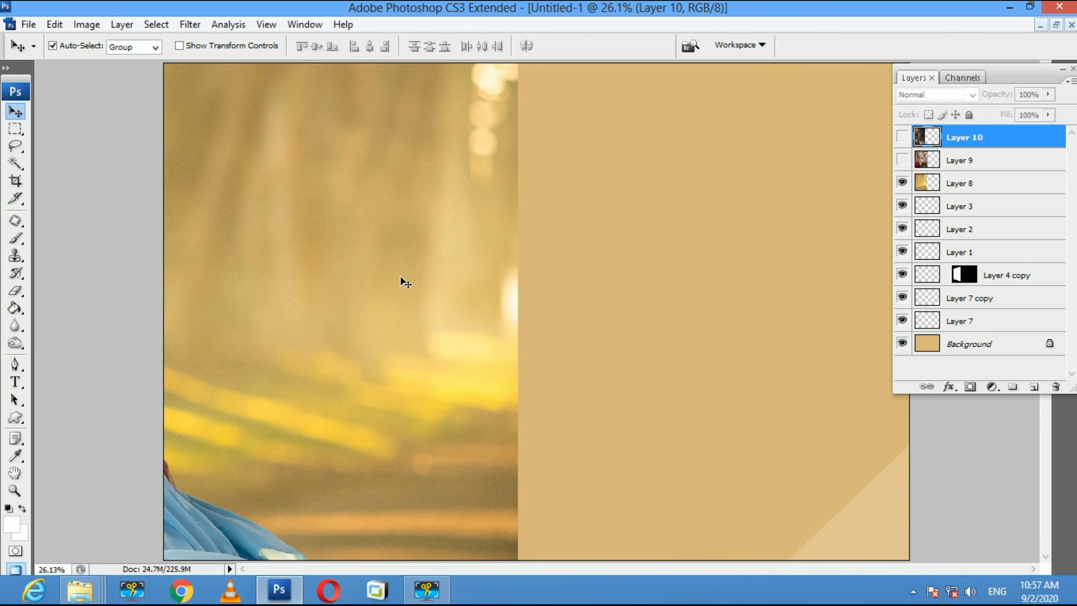
mouse_move(400, 283)
left_mouse_down()
mouse_move(543, 291)
mouse_move(563, 390)
left_mouse_up()
key("ctrl+minus")
key("ctrl+minus")
Step: Scale the blue-dress photo on Layer 8 to about 33% at the left, then clear it
key("ctrl+t")
left_click_drag(606, 135, 451, 360)
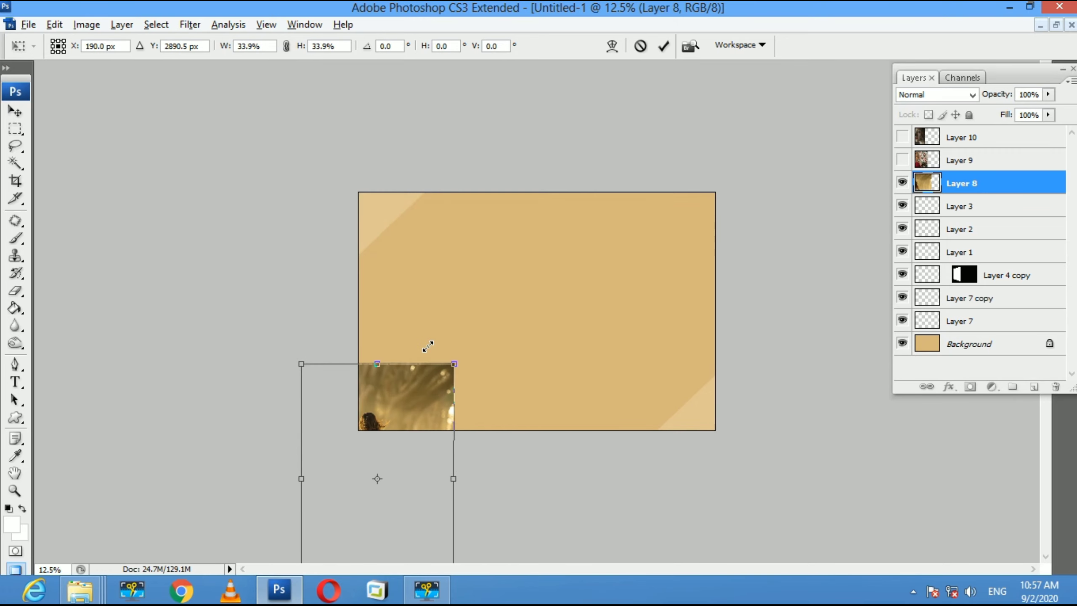
left_click_drag(372, 497, 443, 331)
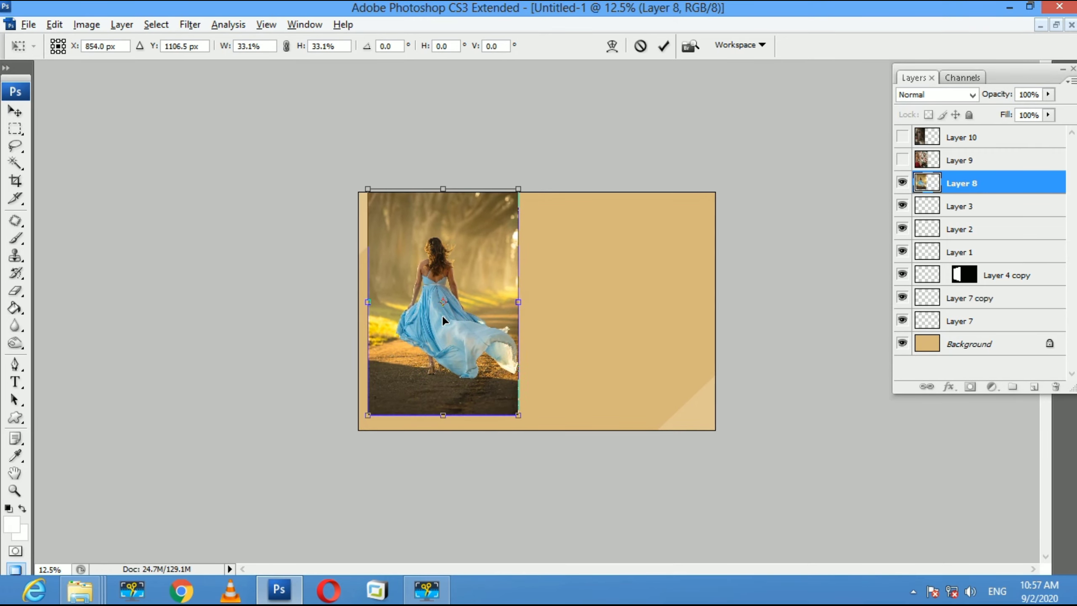
key("Return")
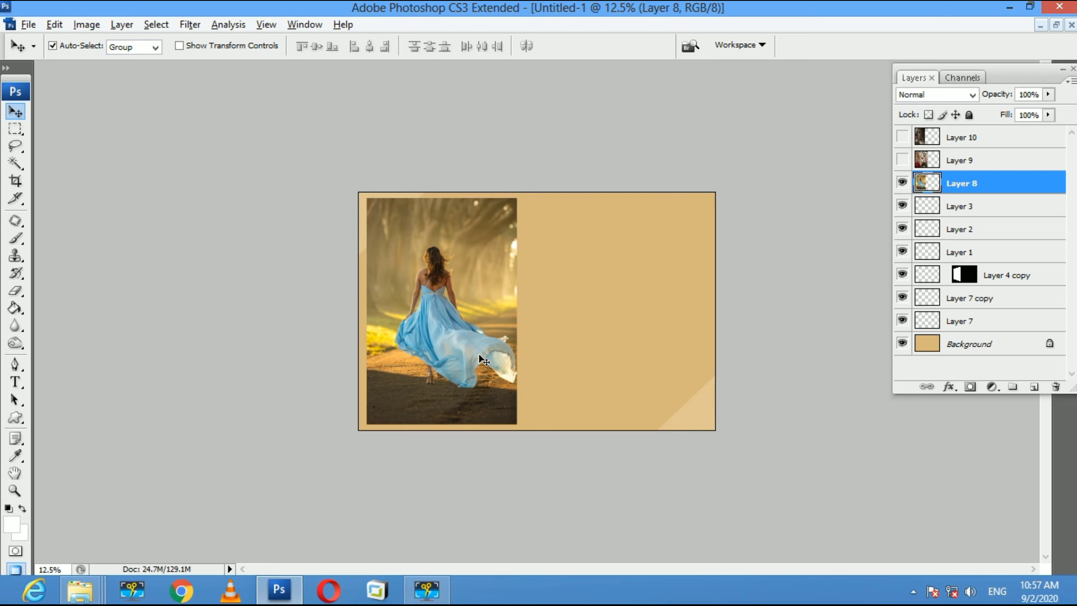
key("Delete")
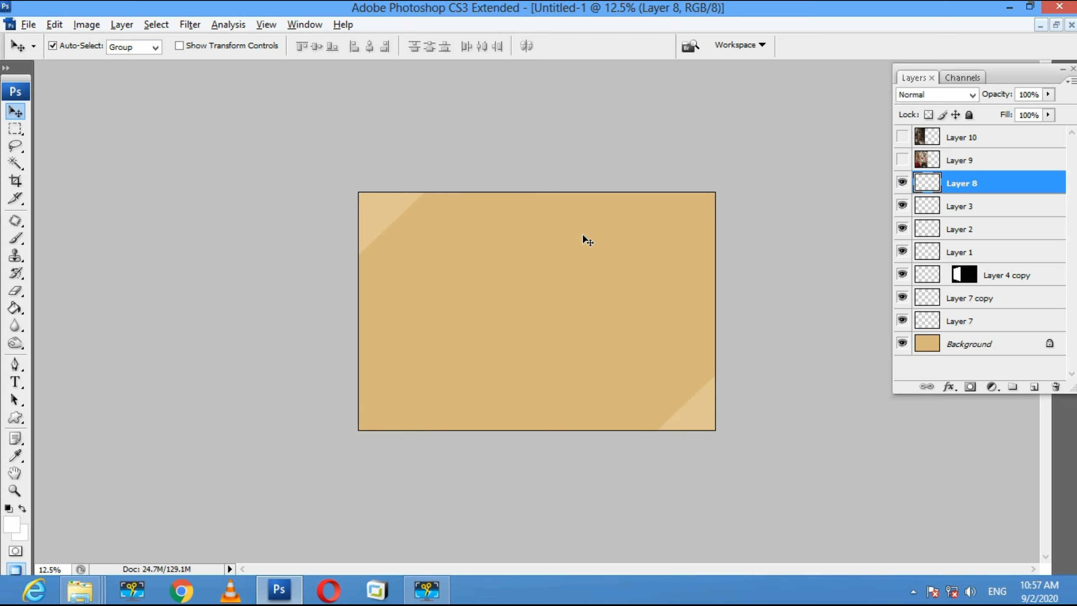
Step: Duplicate the Background layer and scale the copy to about 62% around the centre
left_click(924, 350)
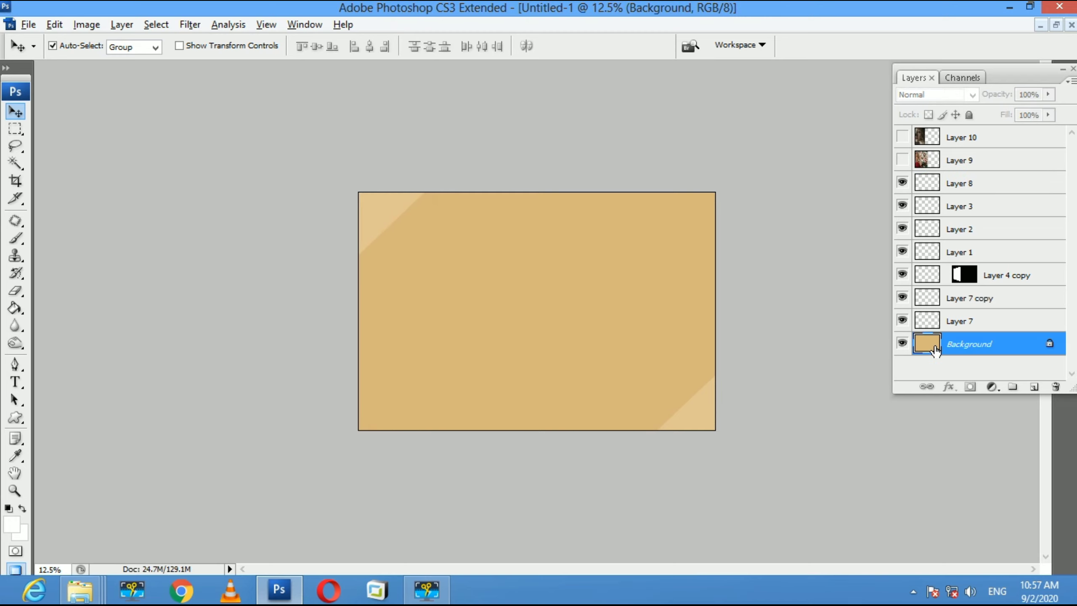
right_click(958, 345)
left_click(966, 379)
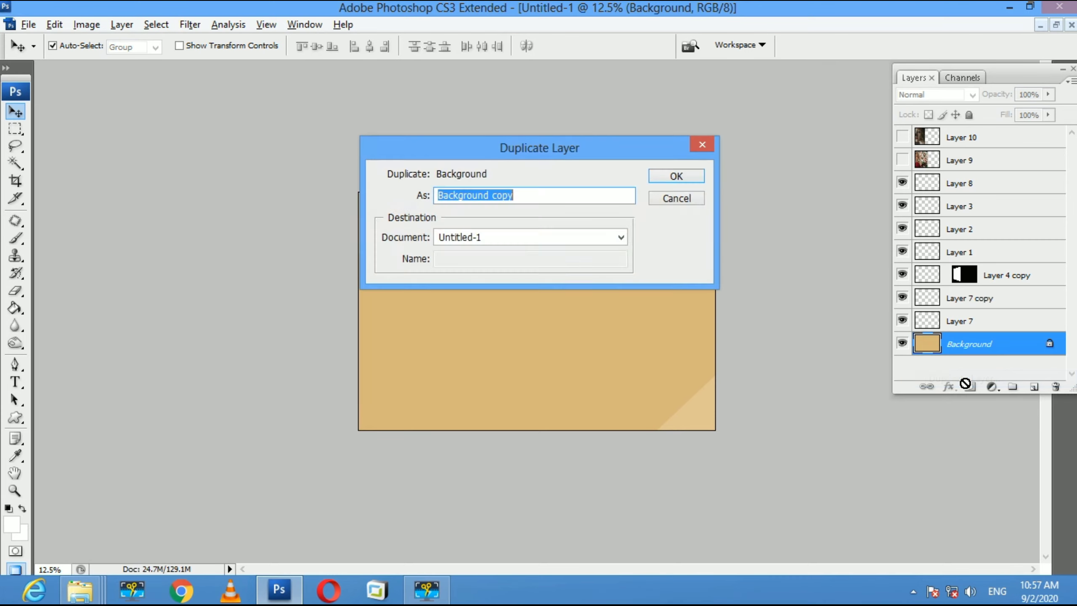
key("Return")
key("ctrl+t")
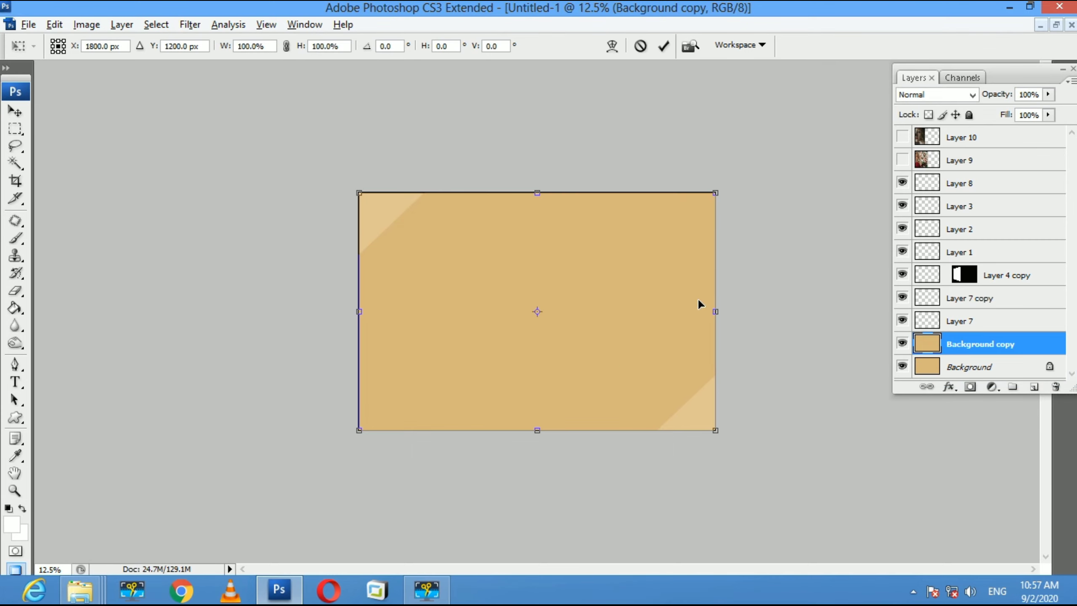
left_click_drag(716, 199, 648, 236)
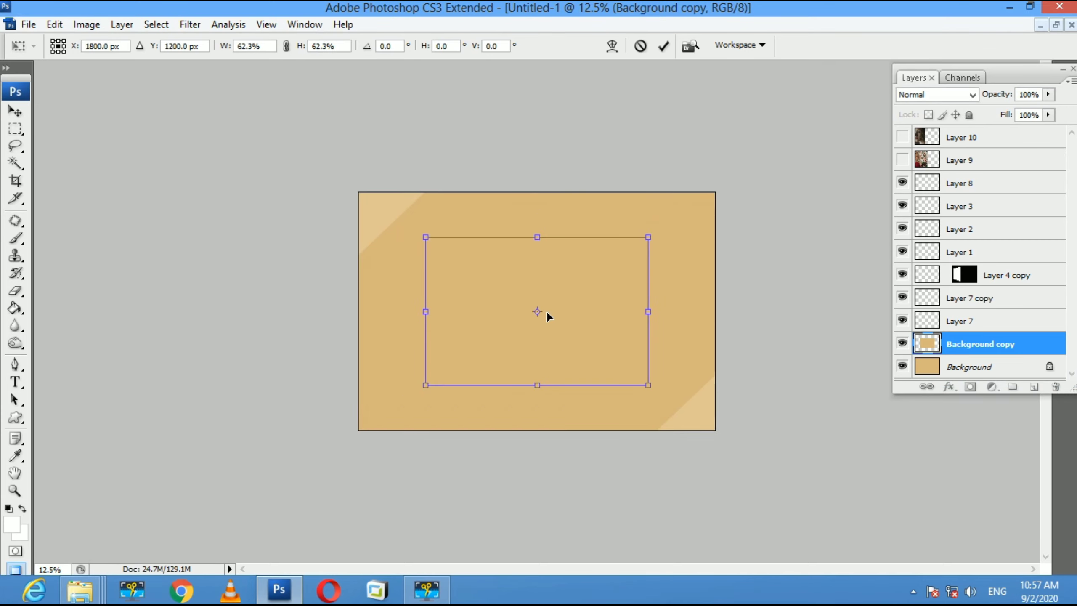
key("Return")
Step: Darken the Background copy to black with Hue/Saturation Lightness -100
key("ctrl+u")
left_click_drag(826, 468, 748, 468)
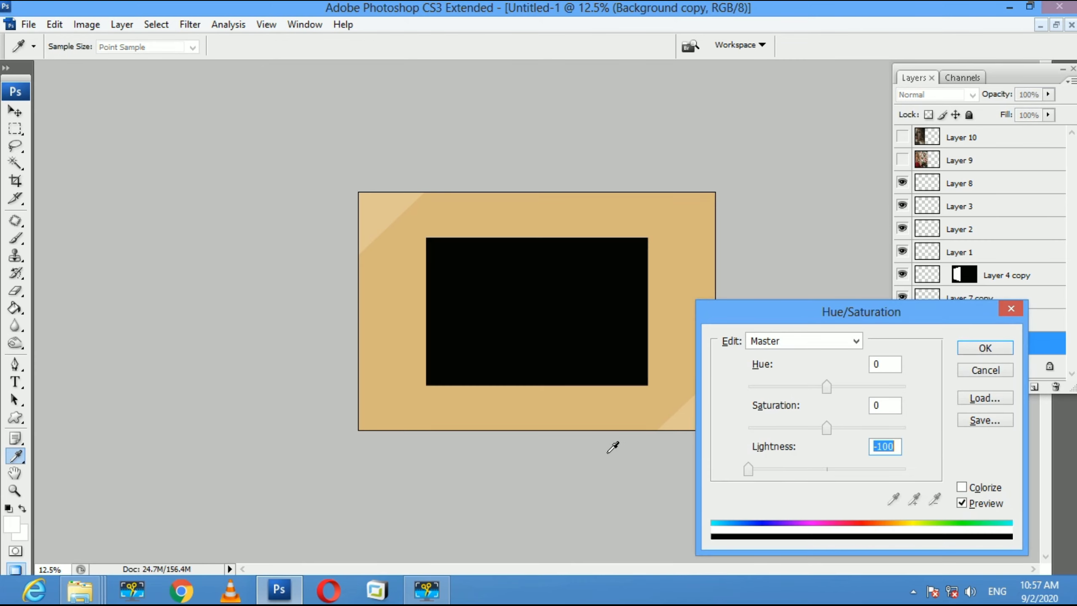
key("Return")
key("v")
key("ctrl+t")
Step: Rotate the black rectangle to portrait, move it left, and stretch it taller and wider
right_click(497, 322)
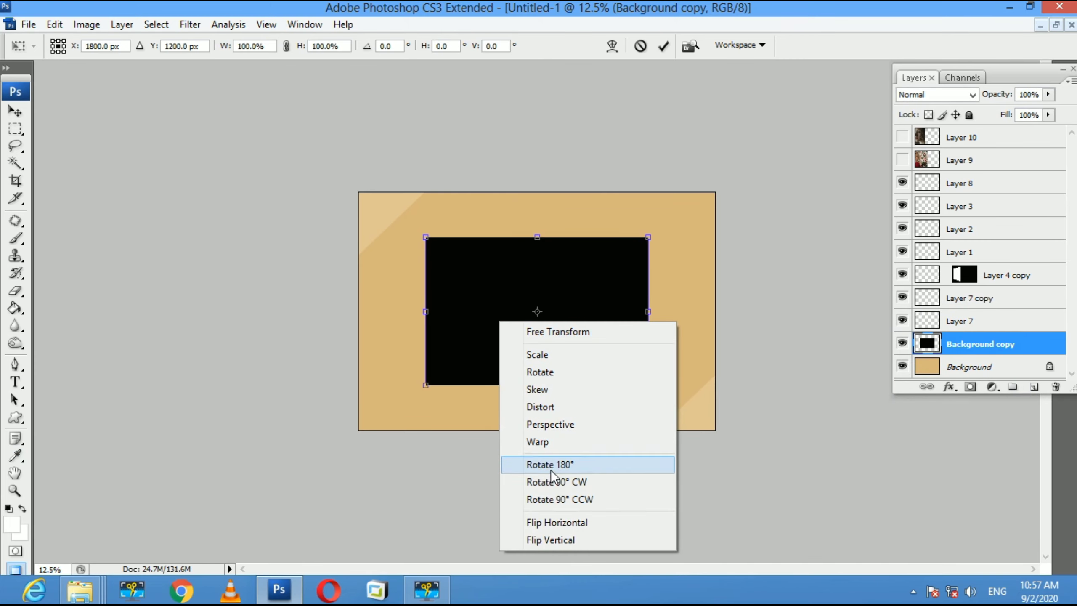
left_click(555, 487)
left_click_drag(515, 352, 443, 348)
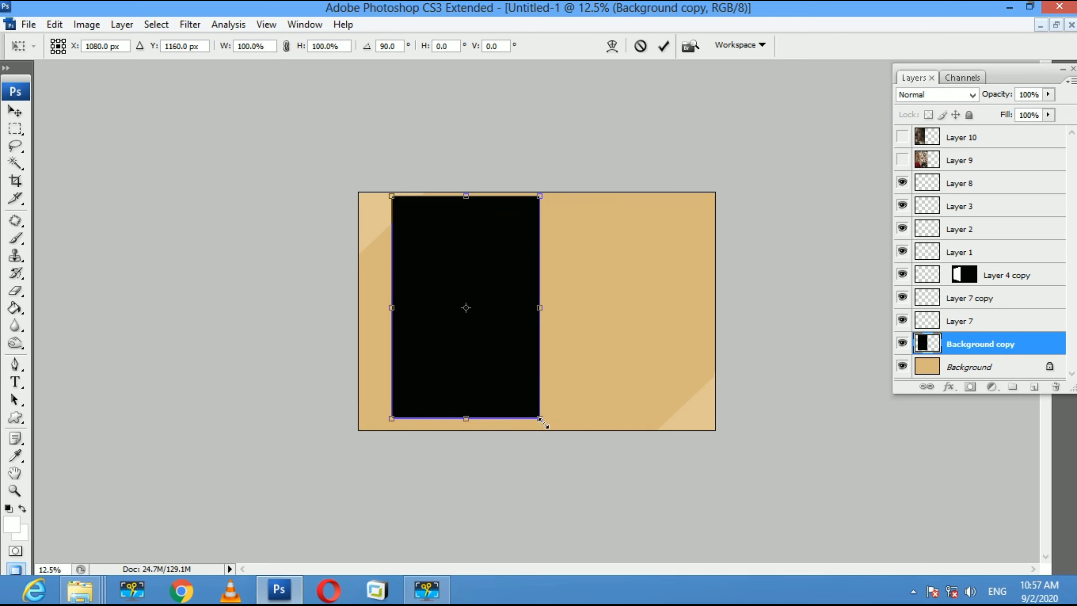
key("Return")
key("ctrl+0")
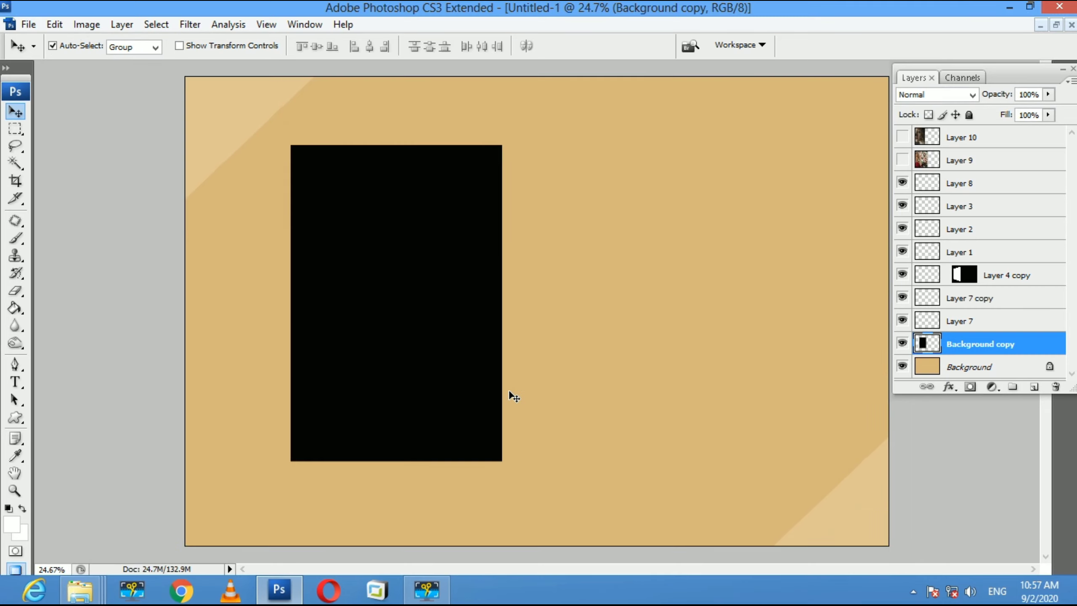
key("ctrl+t")
left_click_drag(502, 145, 502, 135)
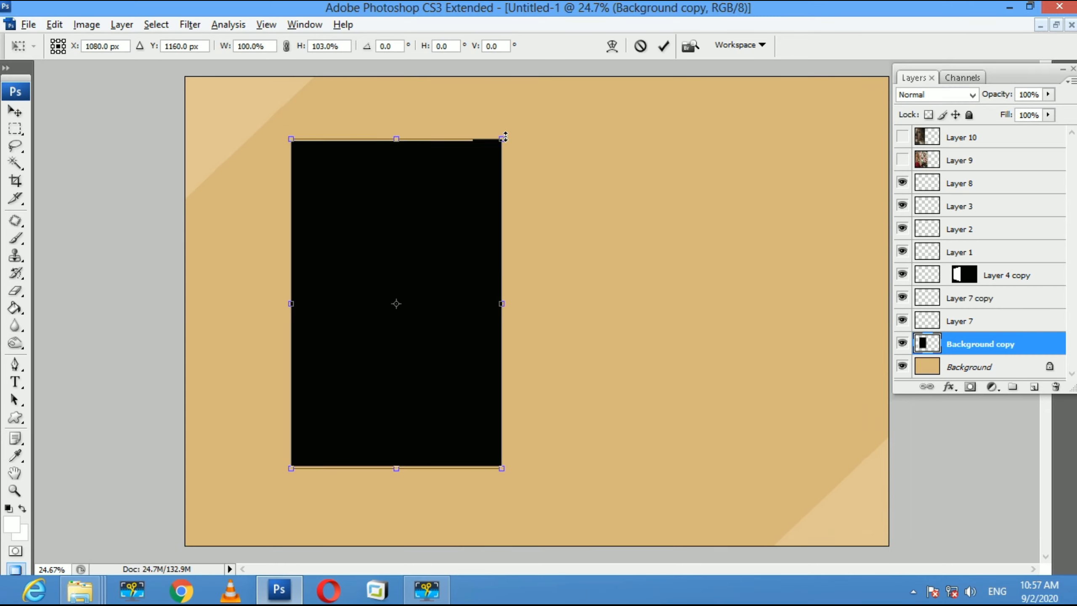
mouse_move(503, 310)
left_mouse_down()
mouse_move(527, 312)
mouse_move(449, 336)
left_mouse_up()
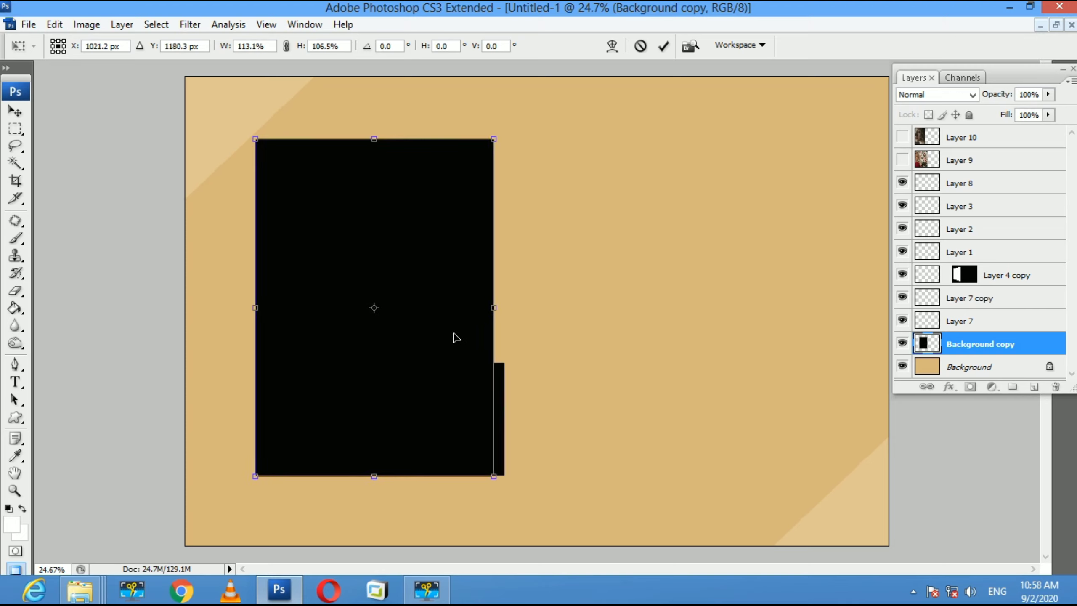
key("Return")
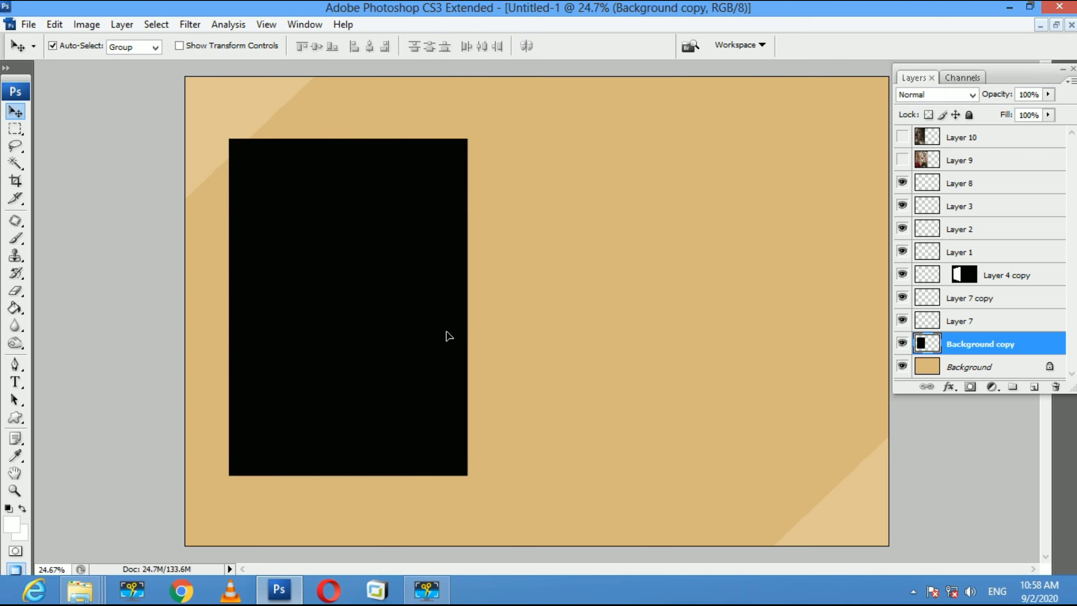
Step: Skew the rectangle into a perspective trapezoid panel and enlarge it slightly
key("ctrl+t")
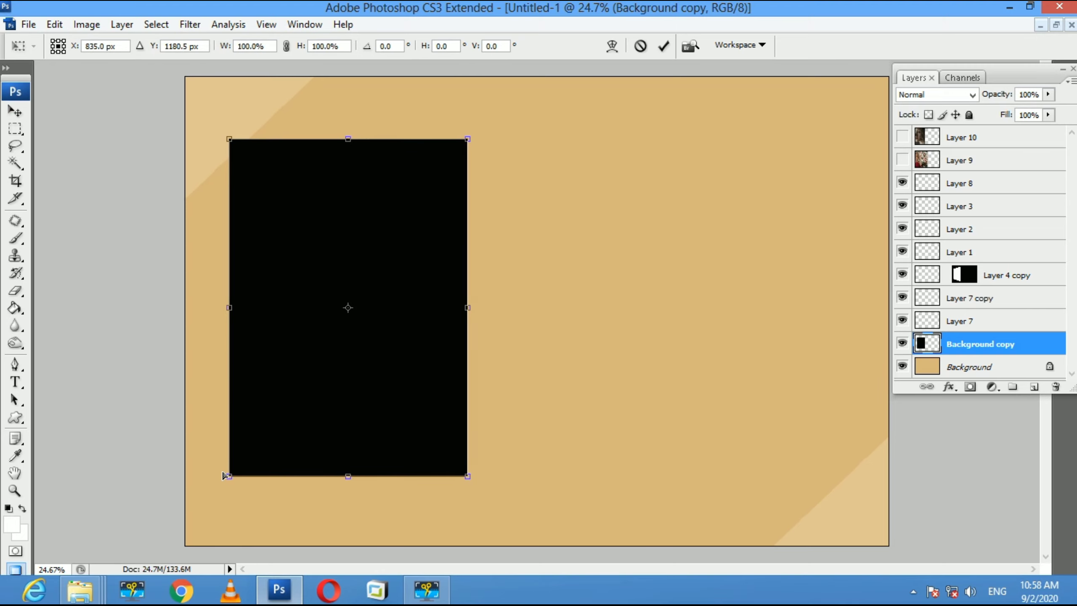
left_click_drag(229, 476, 227, 472)
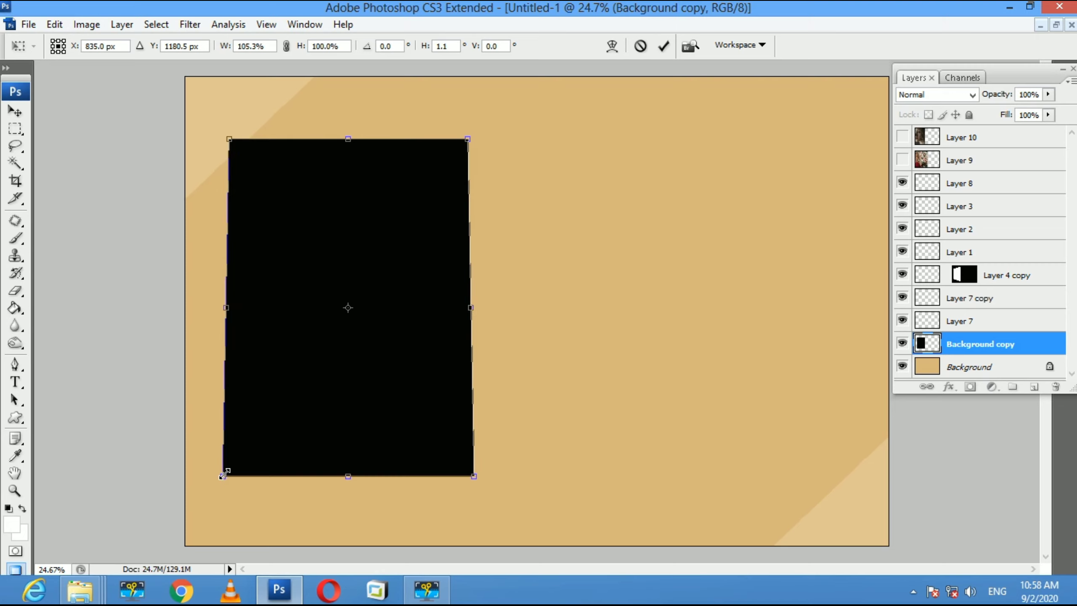
key("Return")
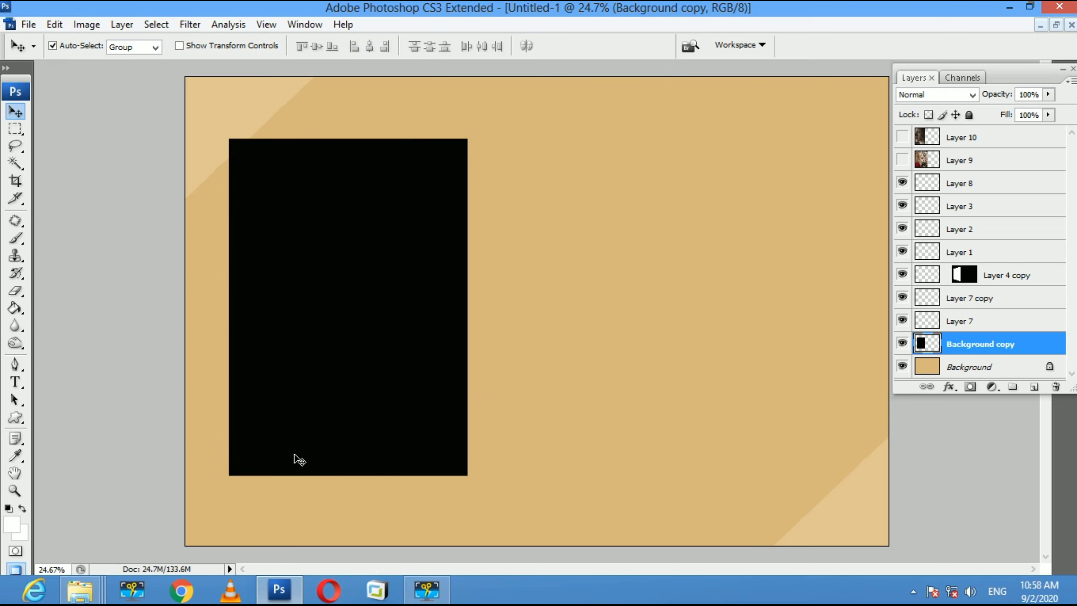
key("ctrl+t")
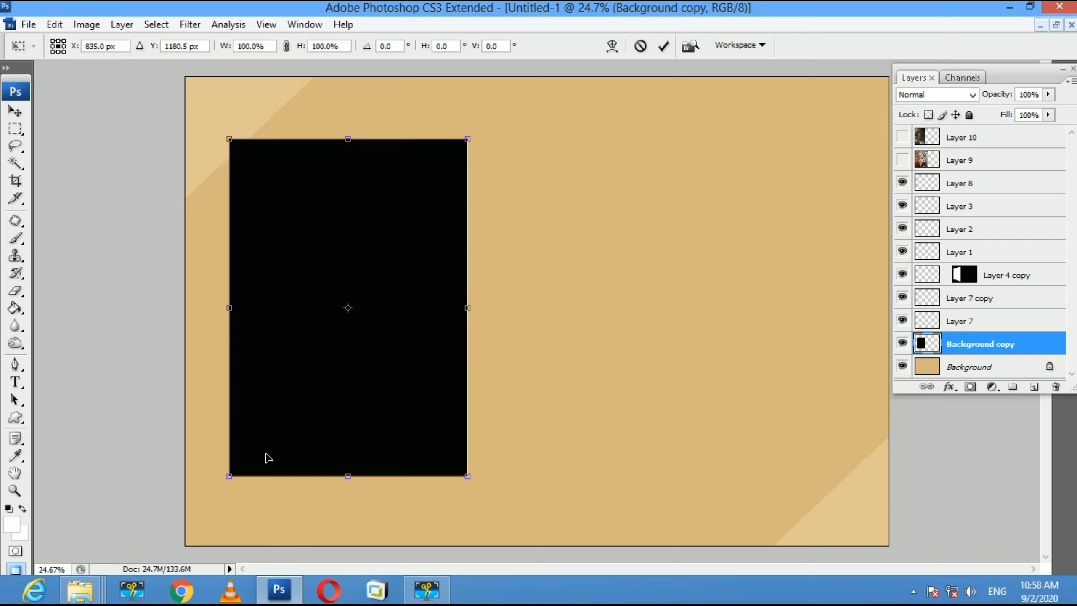
mouse_move(229, 476)
left_mouse_down()
mouse_move(196, 405)
mouse_move(211, 428)
left_mouse_up()
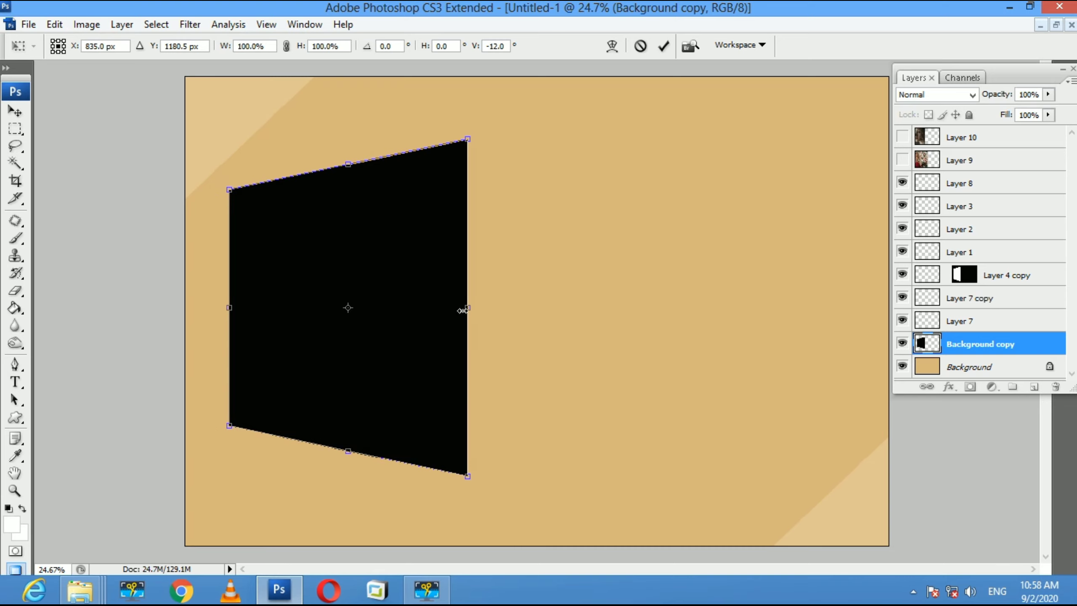
left_click_drag(460, 306, 405, 306)
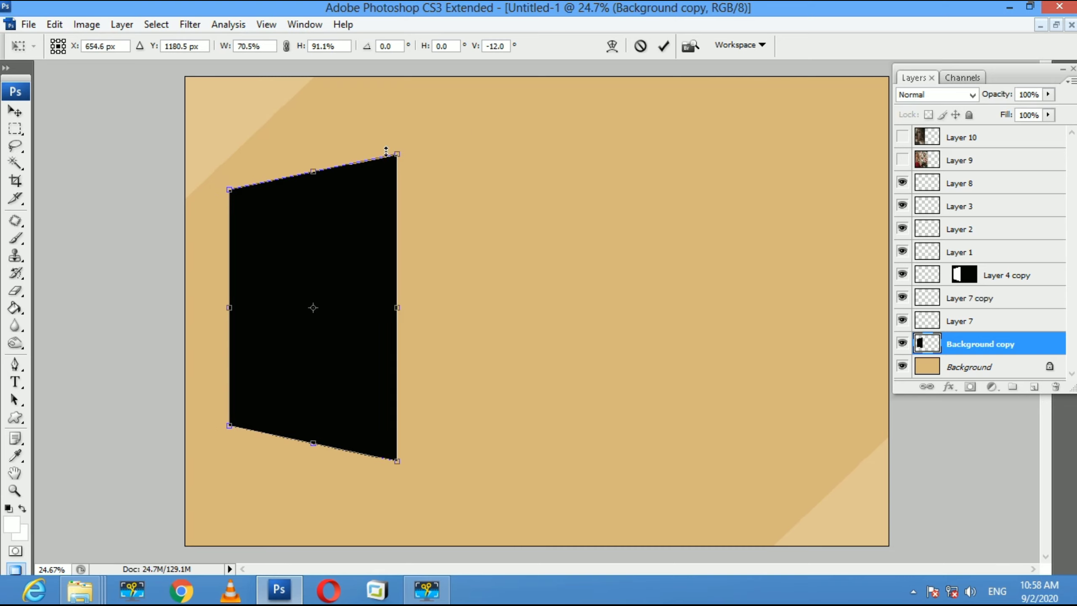
left_click_drag(404, 139, 423, 105)
key("Return")
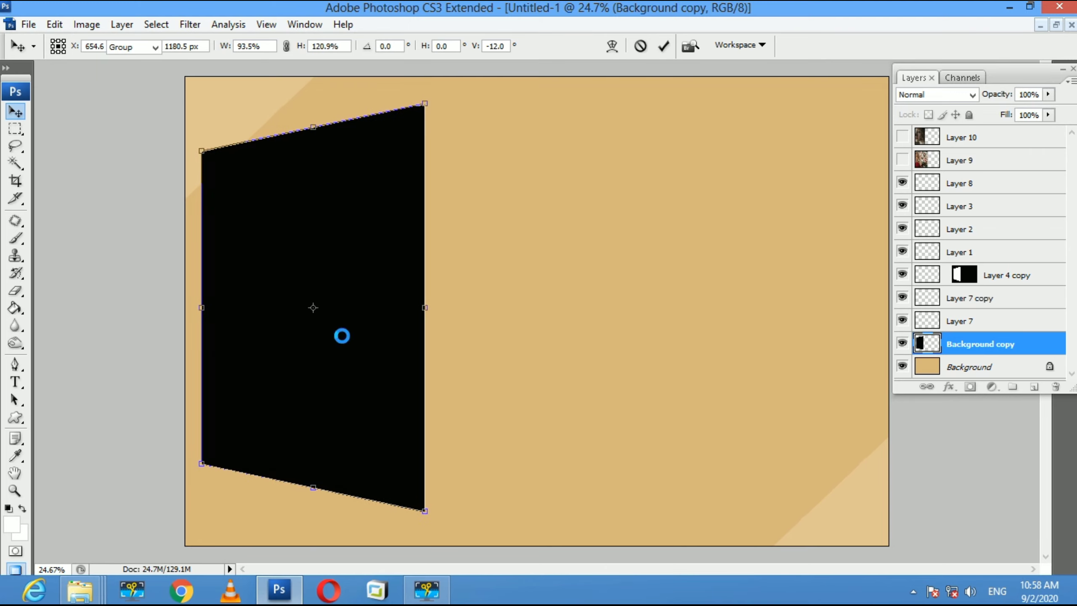
key("ctrl+t")
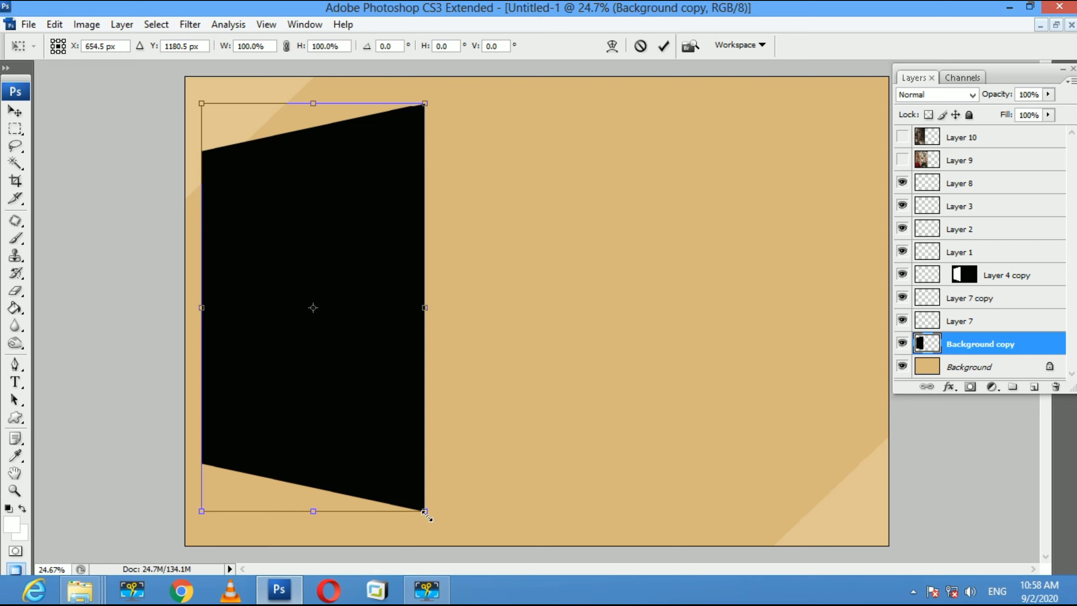
left_click_drag(425, 511, 428, 523)
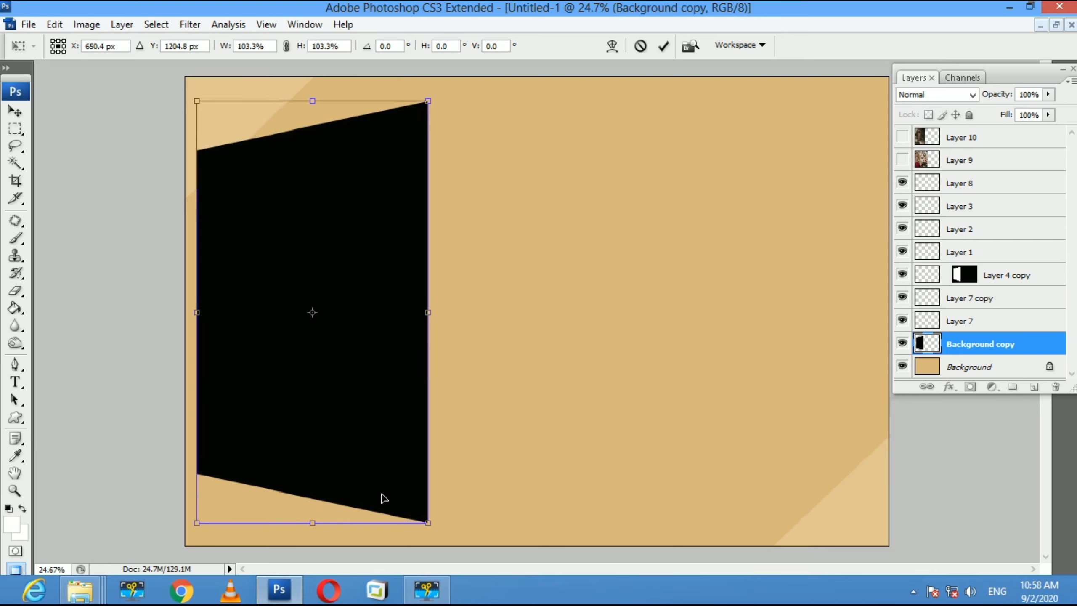
key("Return")
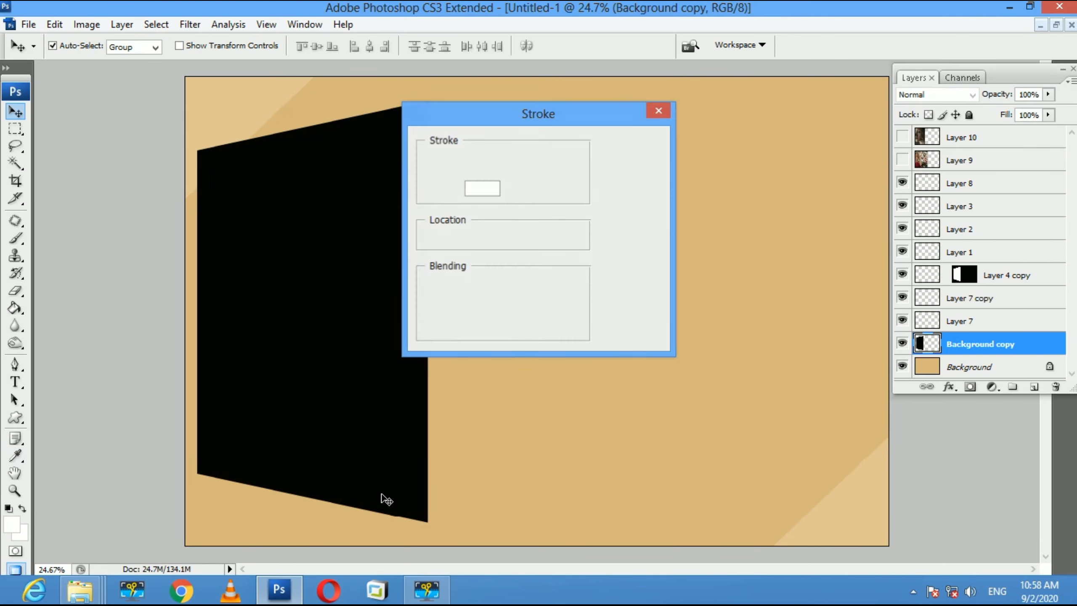
Step: Duplicate the panel to its right and narrow the second copy
mouse_move(334, 397)
left_mouse_down()
mouse_move(564, 402)
mouse_move(671, 422)
left_mouse_up()
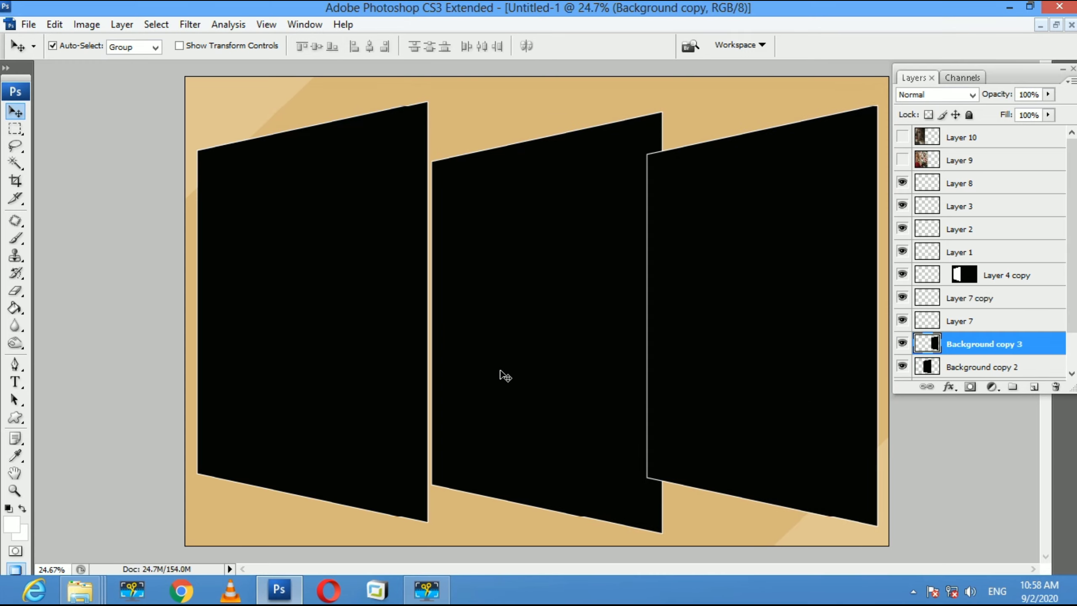
key("ctrl+z")
key("shift+Right")
key("shift+Right")
key("shift+Right")
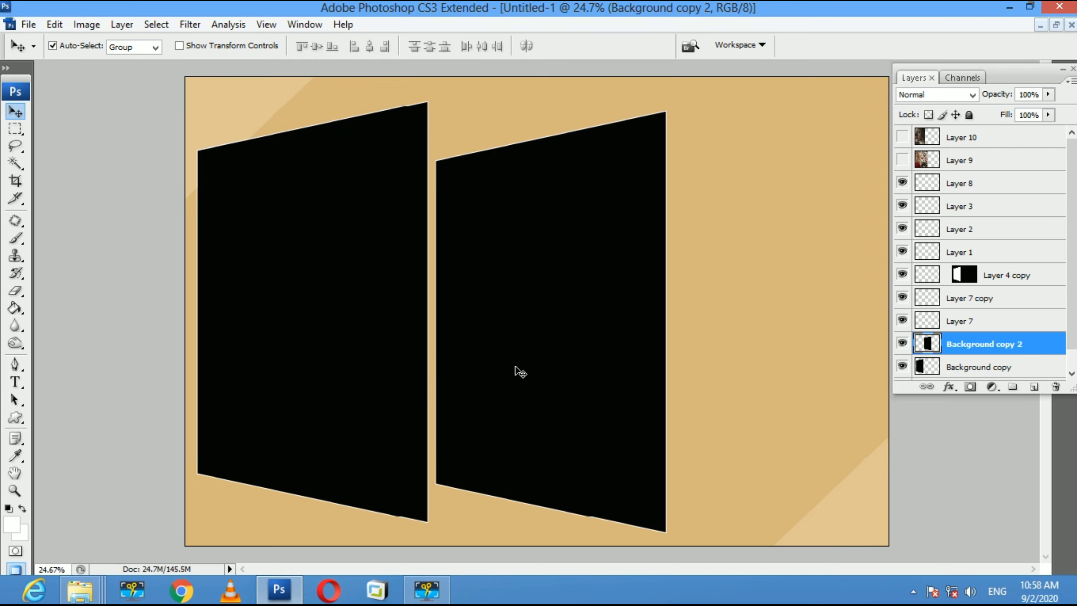
key("ctrl+t")
left_click_drag(657, 324, 649, 319)
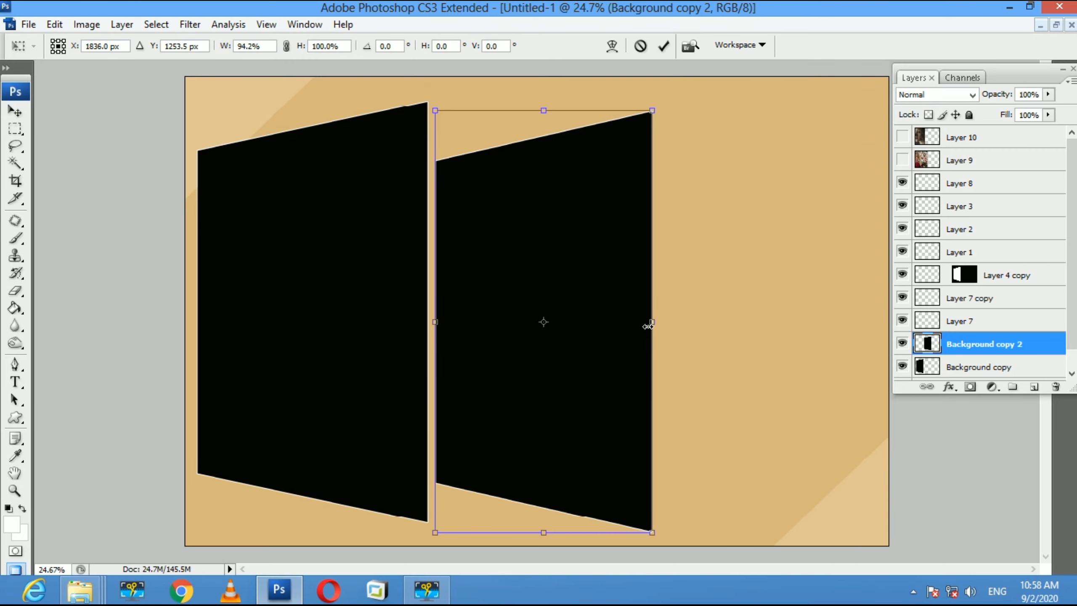
key("Return")
Step: Add a third panel copy further right and enlarge it slightly
left_click_drag(569, 349, 779, 342)
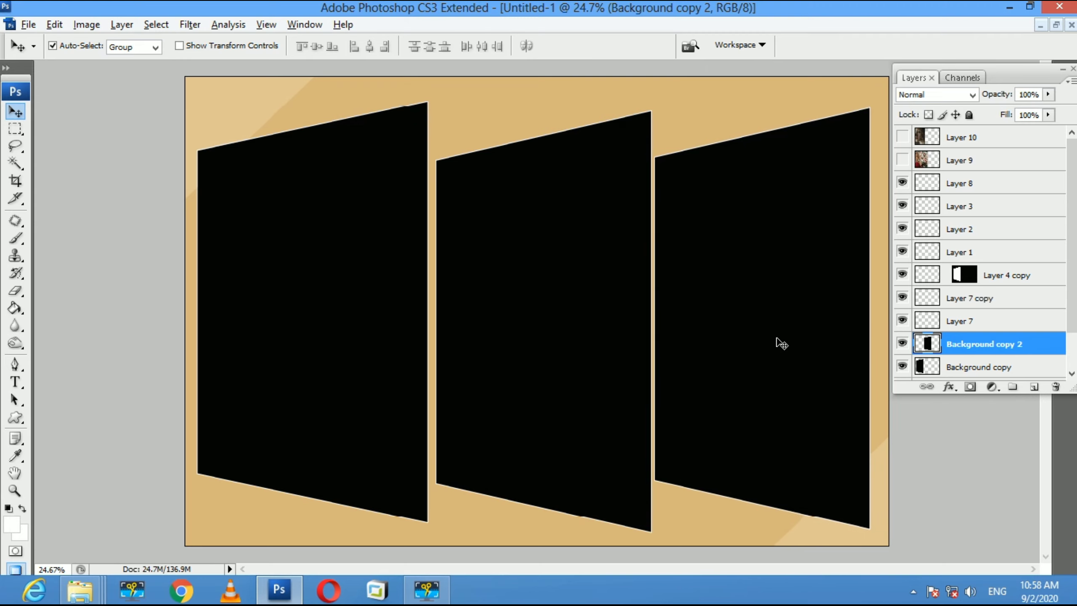
key("ctrl+j")
key("ctrl+t")
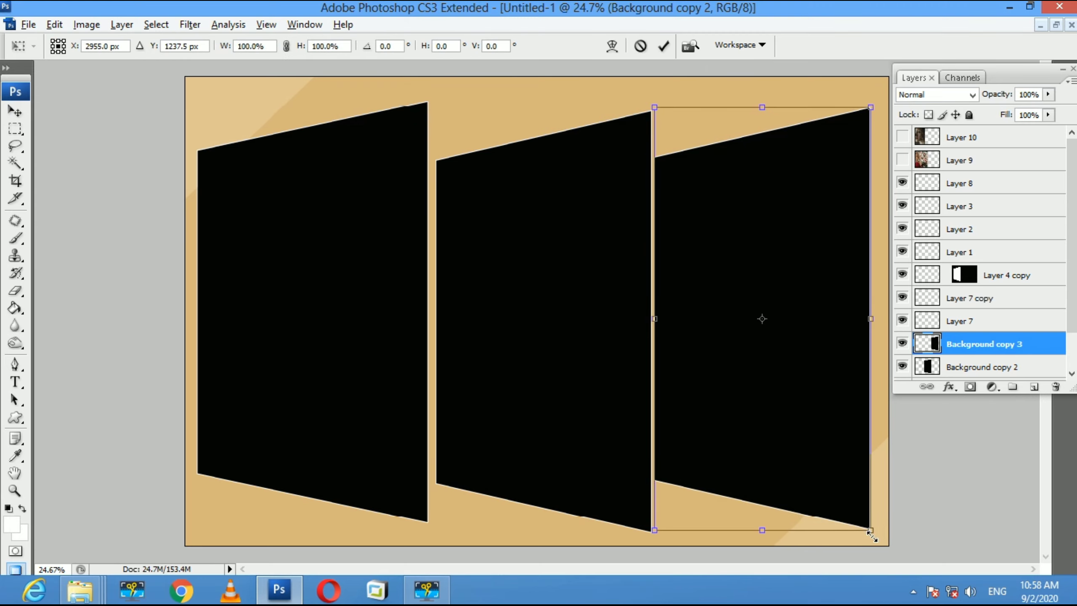
left_click_drag(871, 535, 873, 535)
left_click_drag(873, 321, 877, 322)
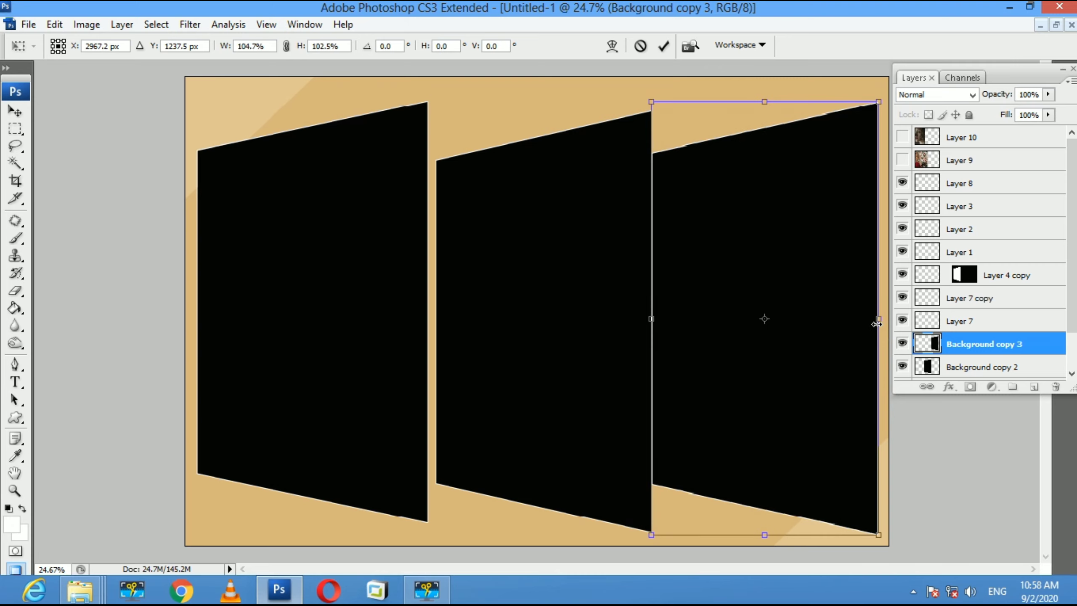
key("Return")
Step: Nudge and enlarge the middle panel, then shift the left panel slightly left to even the spacing
left_click(546, 380)
key("Left")
key("Left")
key("Left")
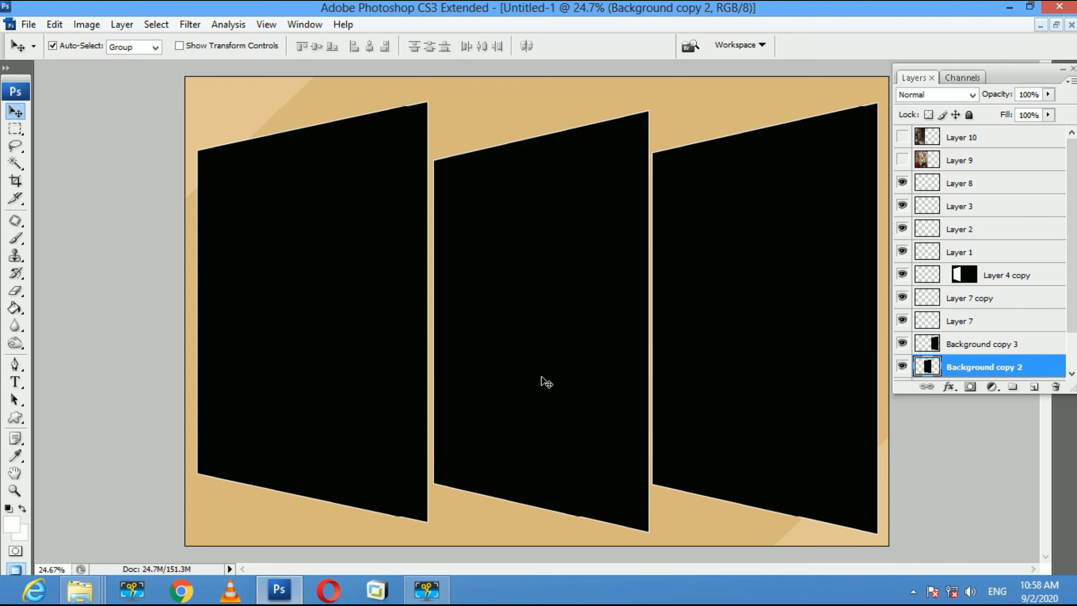
key("Left")
key("Left")
key("Left")
key("Left")
key("Left")
key("Left")
key("ctrl+t")
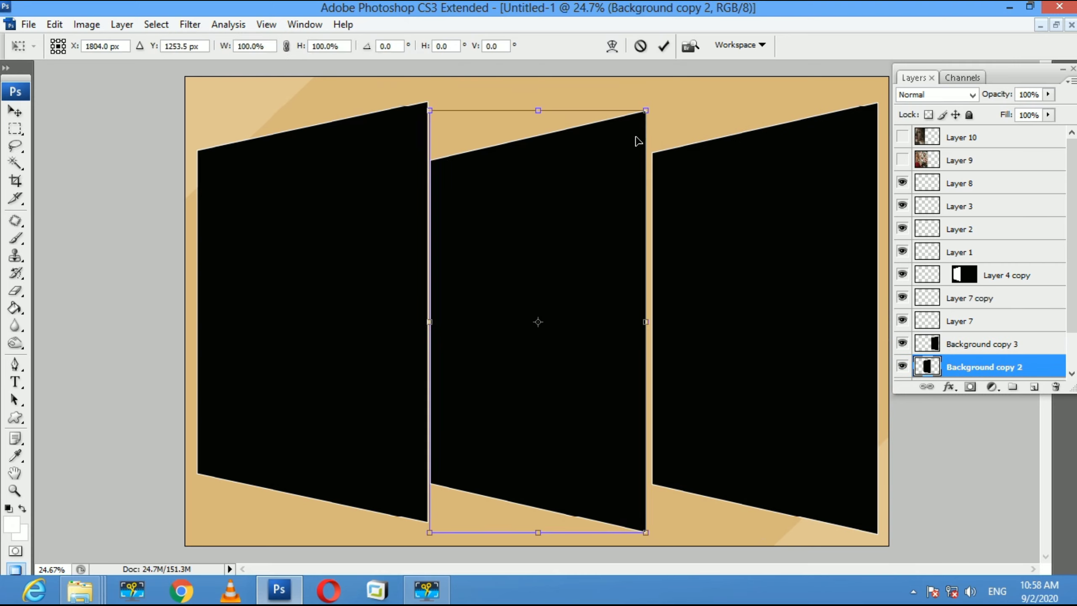
left_click_drag(646, 111, 655, 103)
key("Return")
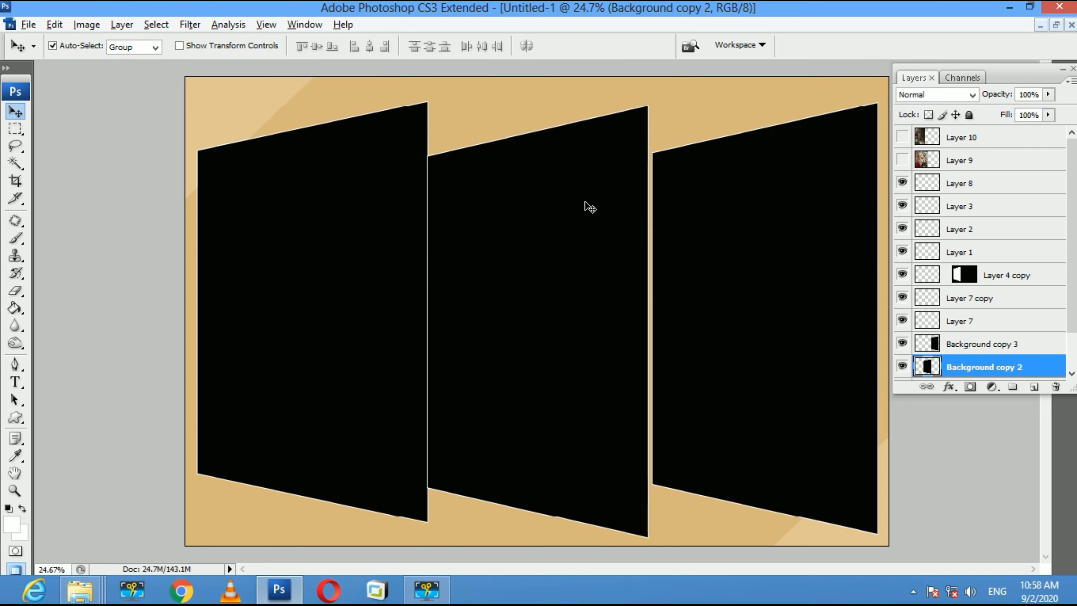
key("shift+Left")
key("shift+Left")
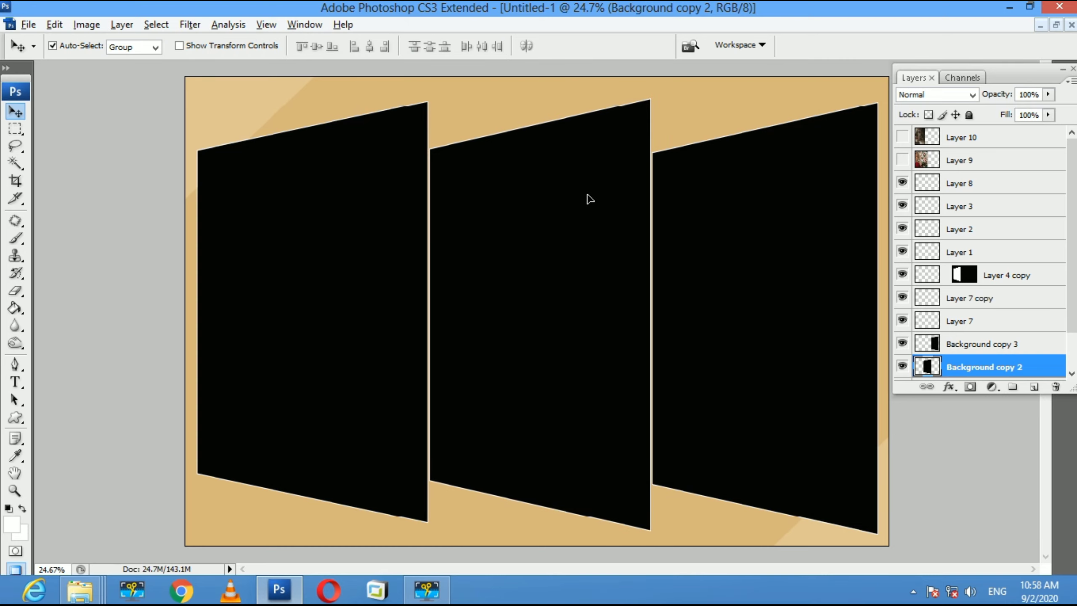
left_click(772, 275)
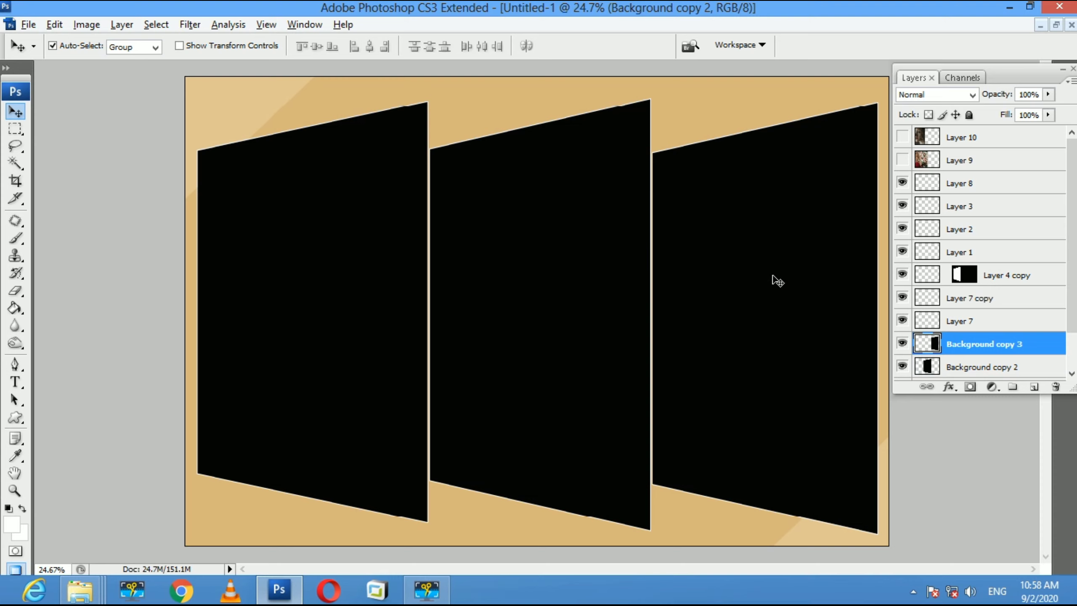
left_click(373, 324)
key("shift+Left")
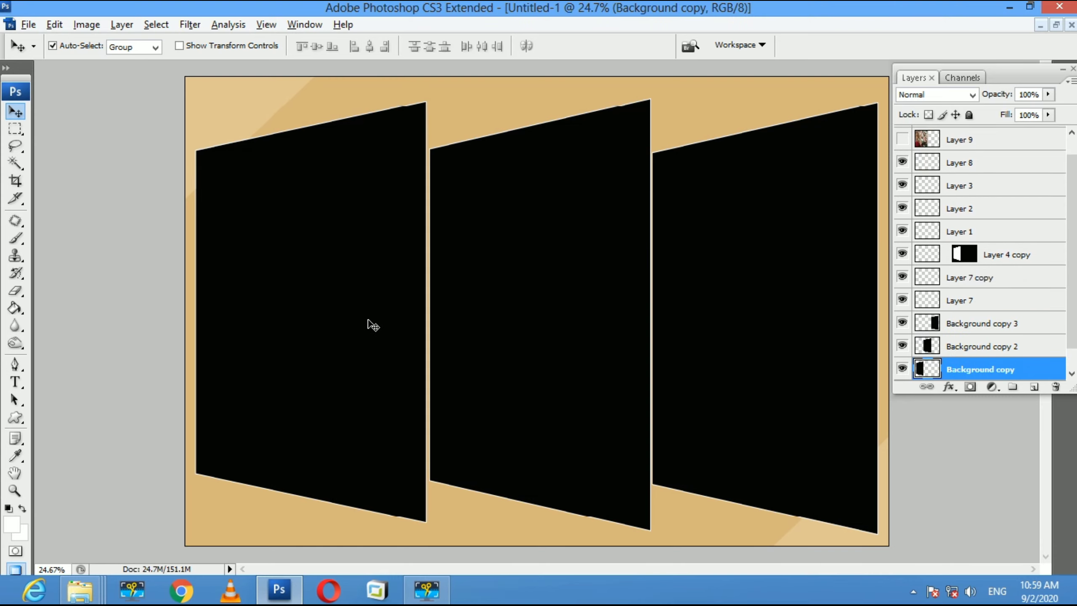
Step: Paste the blue-dress photo into the left panel using a Magic Wand selection and Paste Into
key("shift+Right")
key("w")
left_click(373, 324)
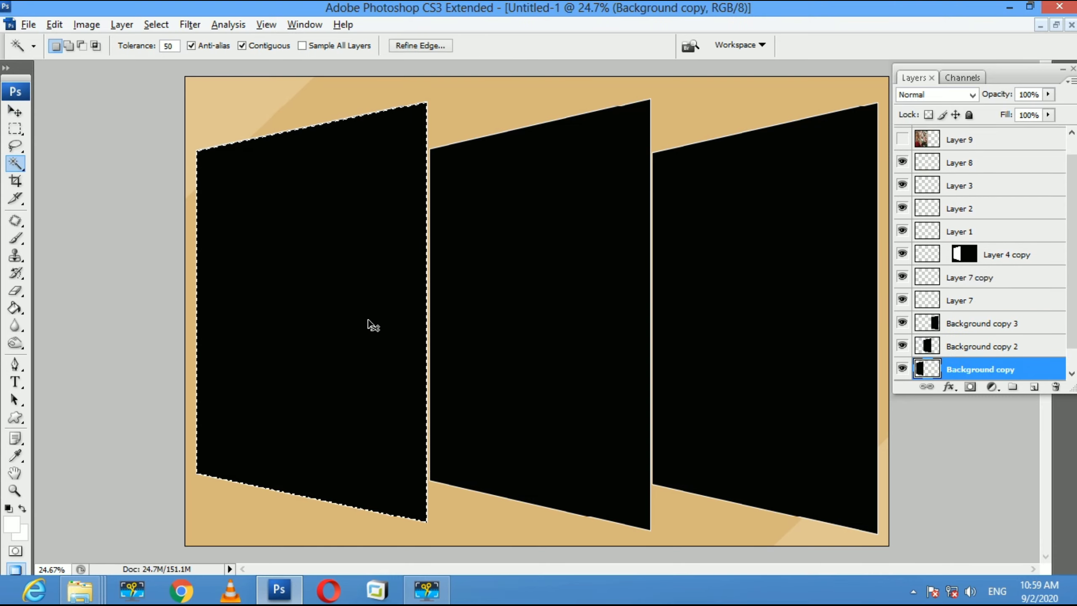
key("ctrl+shift+v")
key("v")
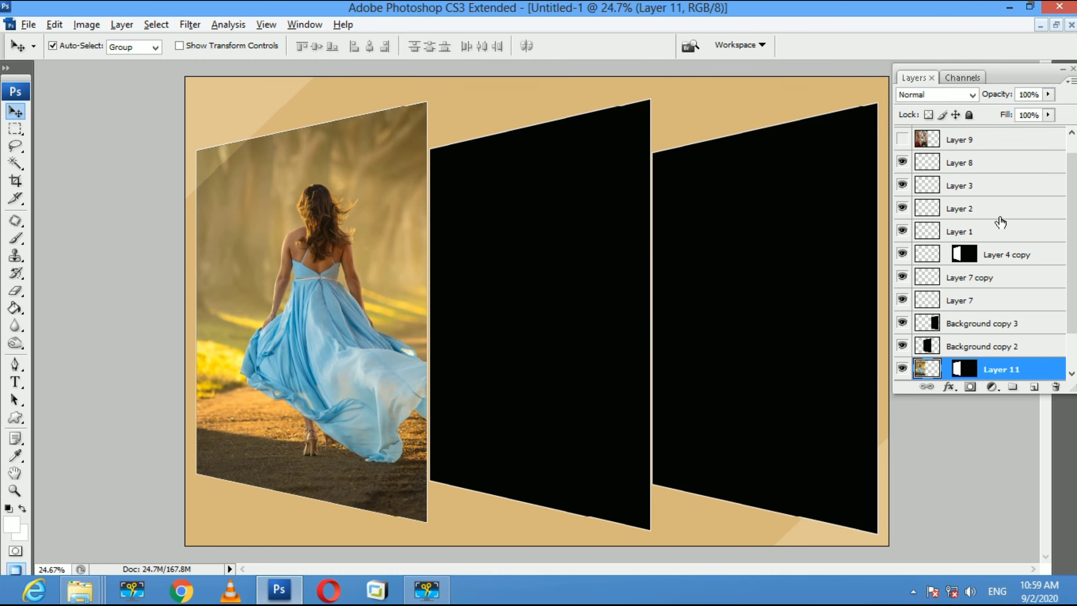
Step: Show the red-top portrait and scale it to about 41% near the canvas centre
left_click(593, 294)
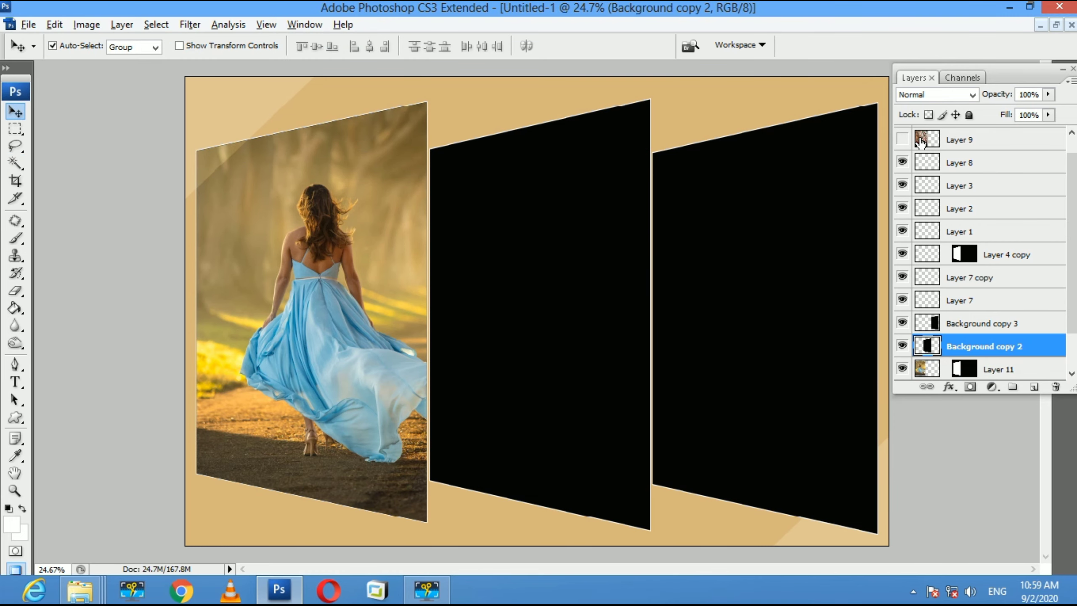
left_click(902, 139)
left_click_drag(314, 315, 437, 319)
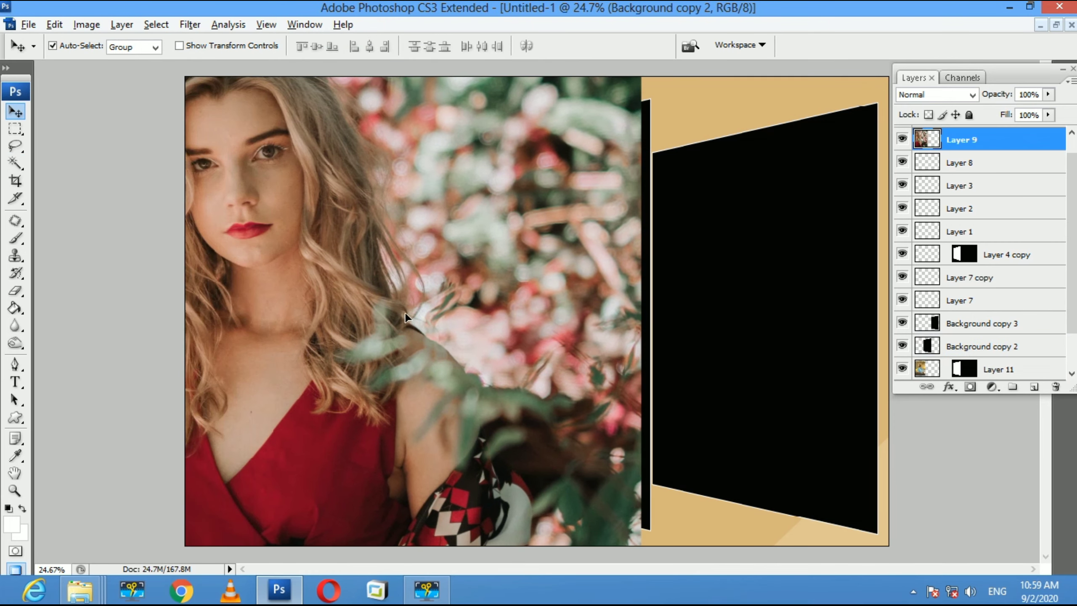
key("ctrl+t")
left_click_drag(598, 187, 637, 281)
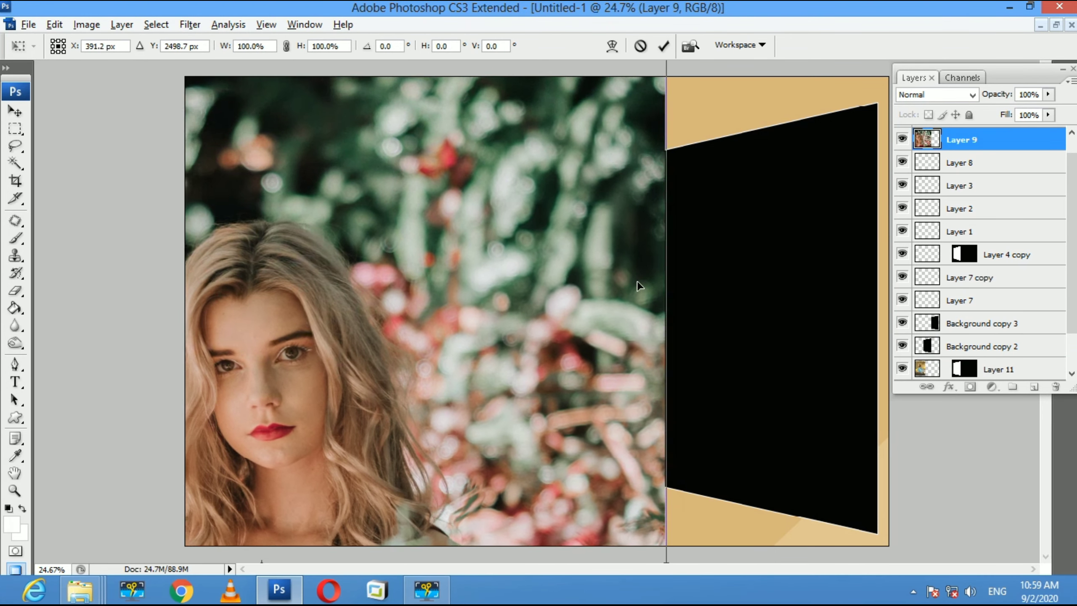
left_click_drag(637, 144, 664, 147)
left_click_drag(674, 102, 445, 428)
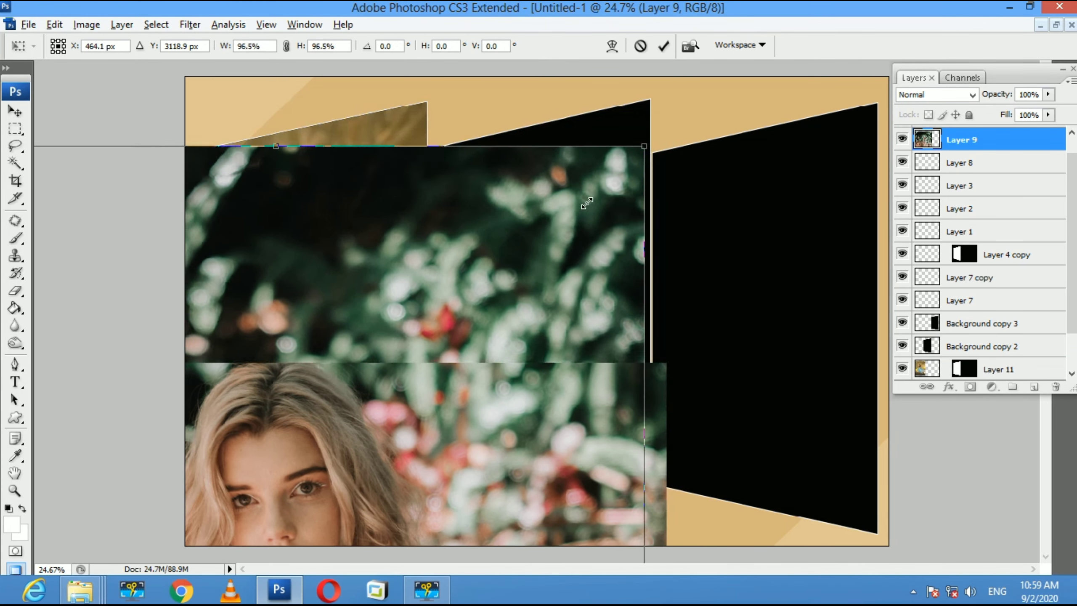
left_click_drag(360, 551, 518, 253)
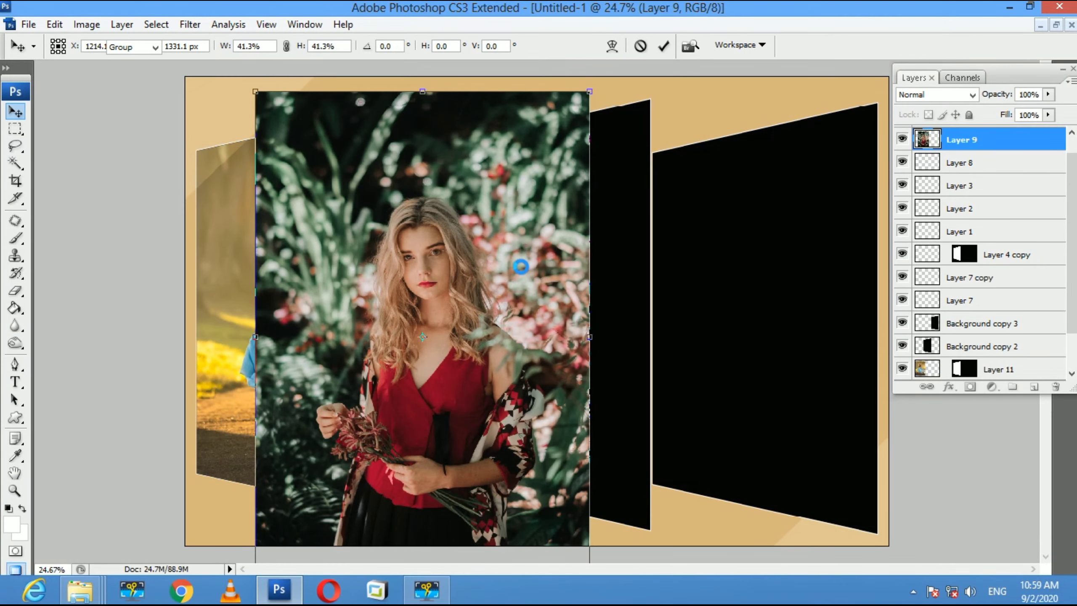
key("Return")
left_click_drag(457, 421, 503, 396)
Step: Cut the red-top portrait and trial it in the middle panel, then remove it
key("Delete")
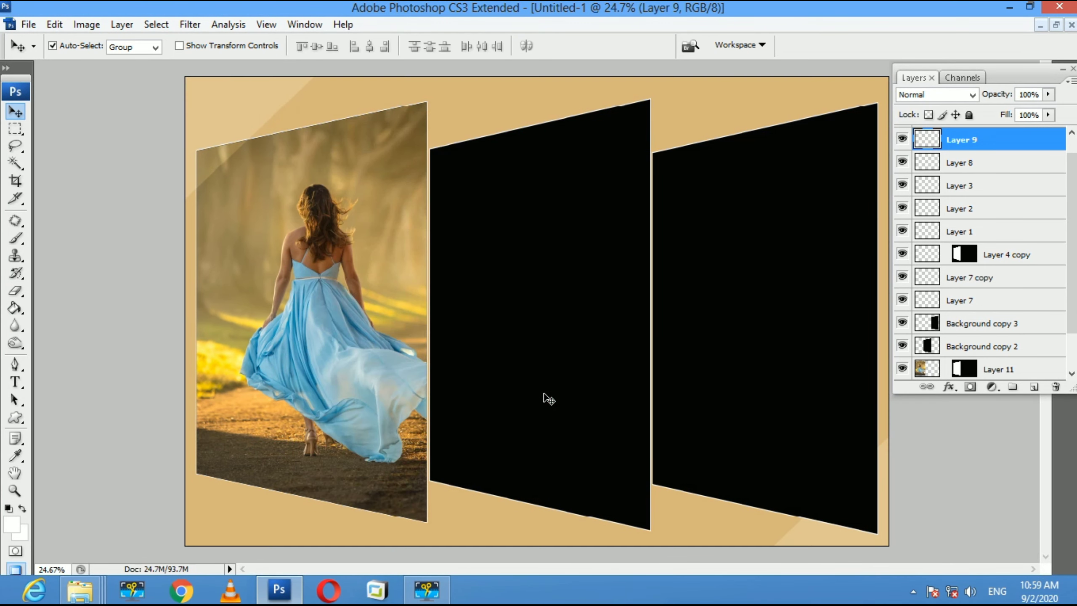
left_click(548, 402)
key("w")
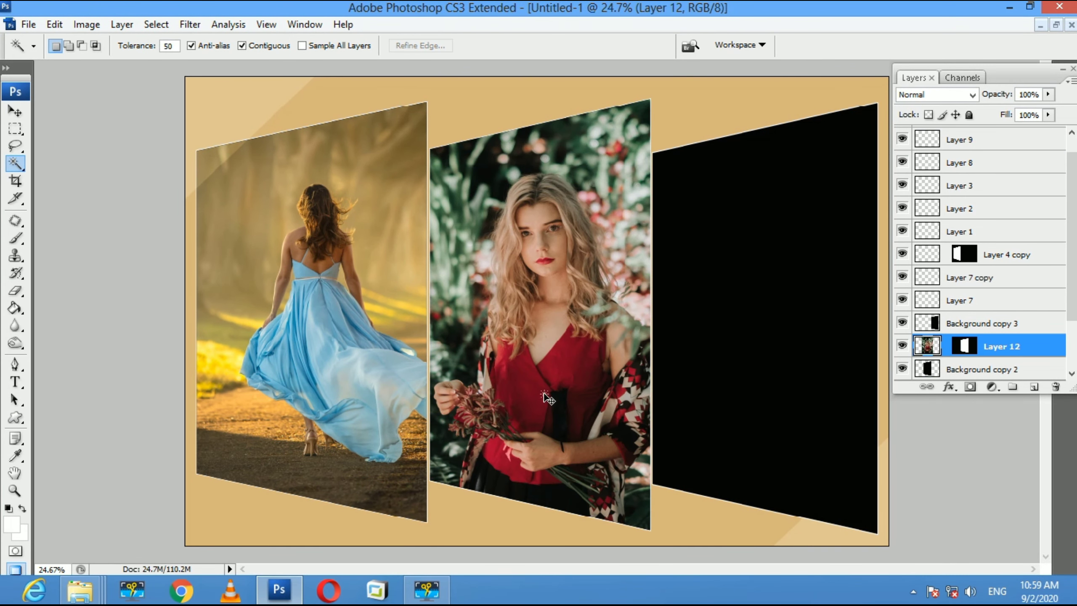
key("v")
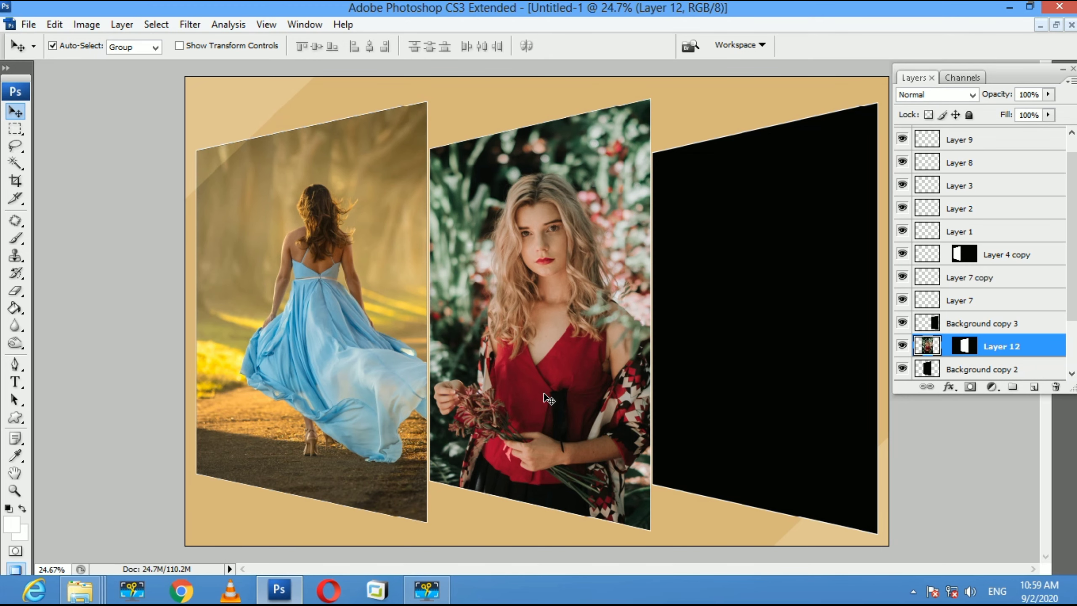
key("Delete")
Step: Paste the red-top portrait into the right panel, shift it into place, and show the face photo
left_click(797, 396)
key("w")
left_click(796, 397)
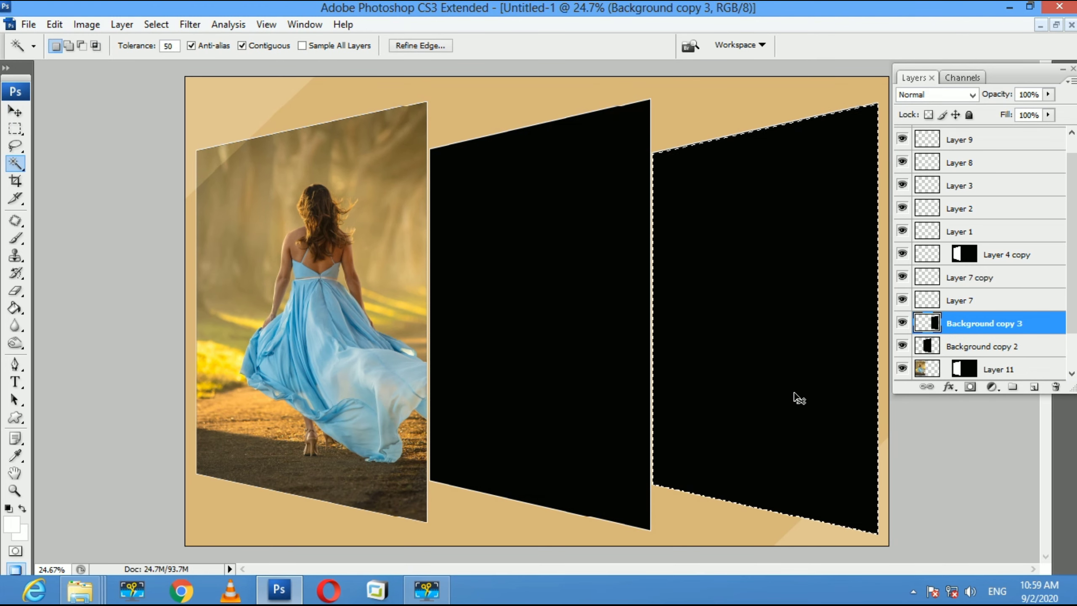
key("ctrl+shift+v")
key("v")
left_click_drag(794, 393, 822, 384)
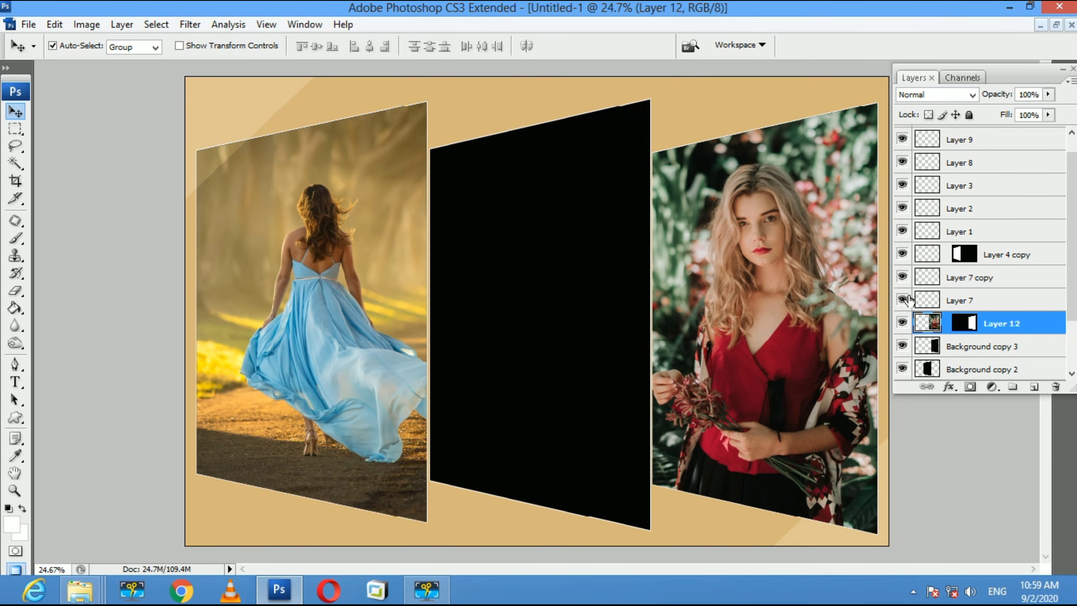
scroll(920, 289, "up", 1)
left_click(900, 137)
Step: Scale the face photo to about 34% over the middle panel and cut it
left_click(962, 137)
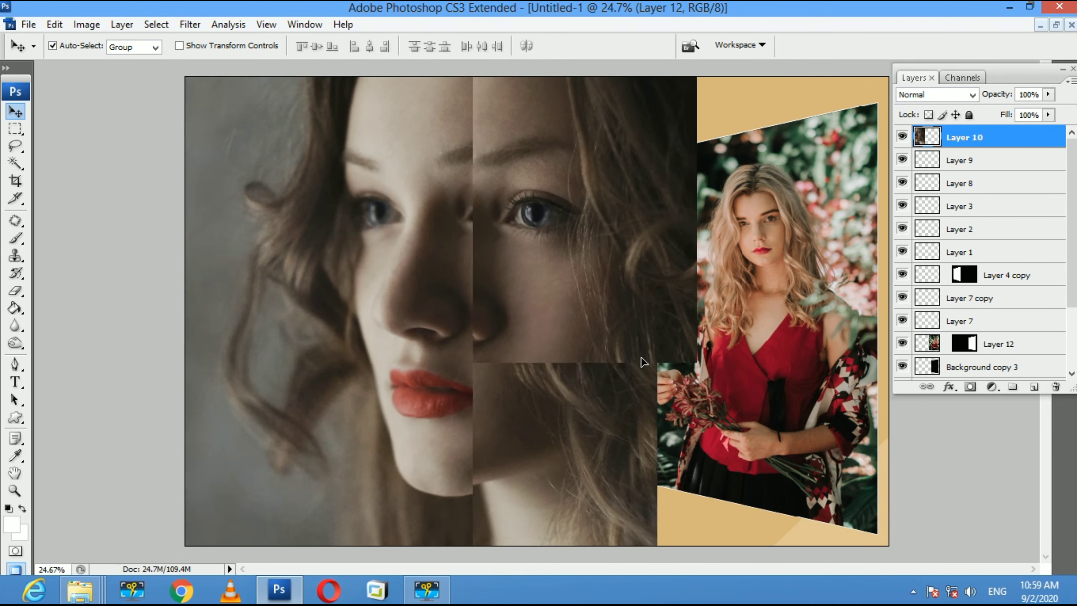
key("ctrl+t")
left_click_drag(695, 148, 696, 257)
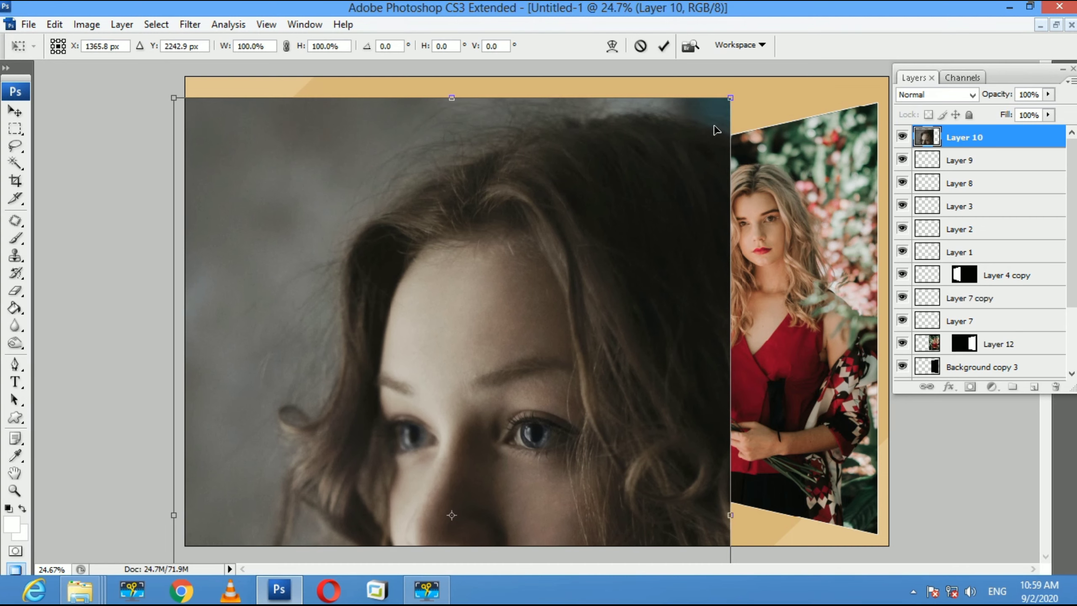
left_click_drag(727, 101, 544, 372)
left_click_drag(500, 499, 523, 306)
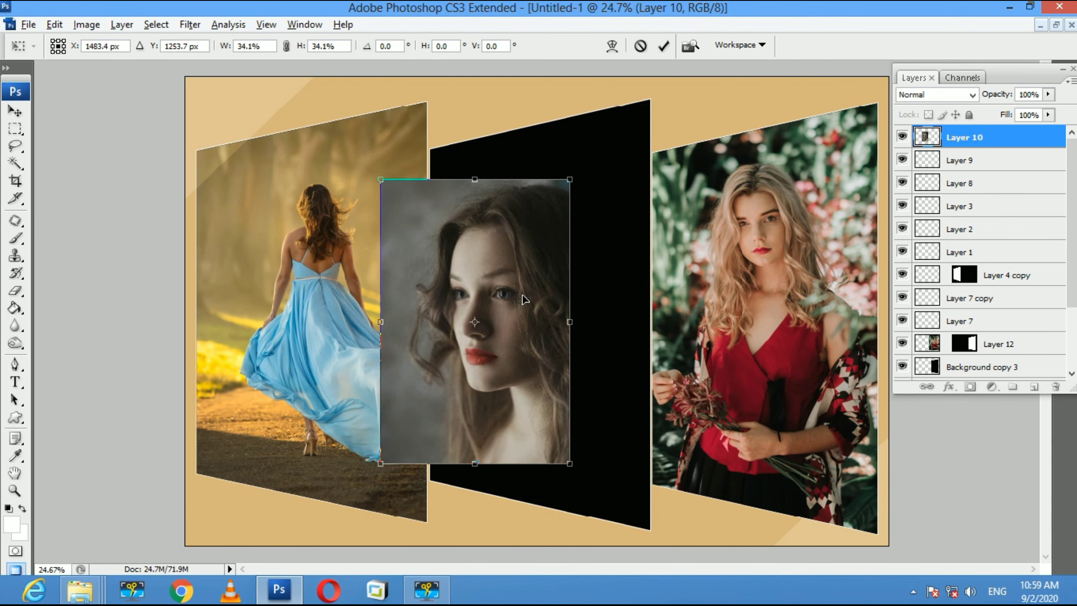
key("Return")
key("ctrl+x")
Step: Paste the face into the middle panel and enlarge it to about 155% to fill it
left_click(517, 365, "ctrl")
key("w")
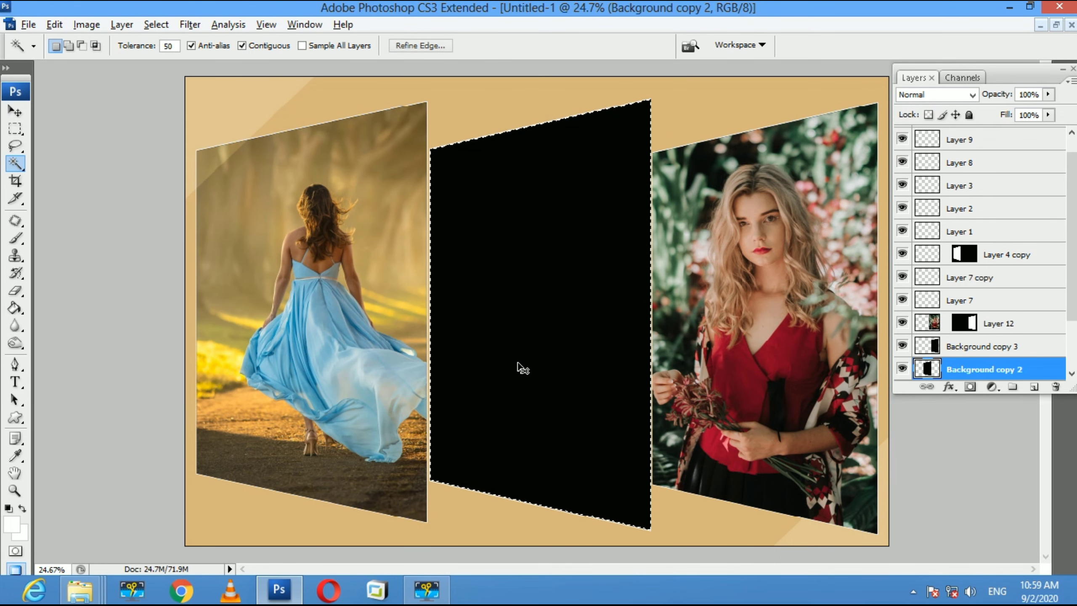
key("ctrl+shift+v")
key("v")
key("ctrl+t")
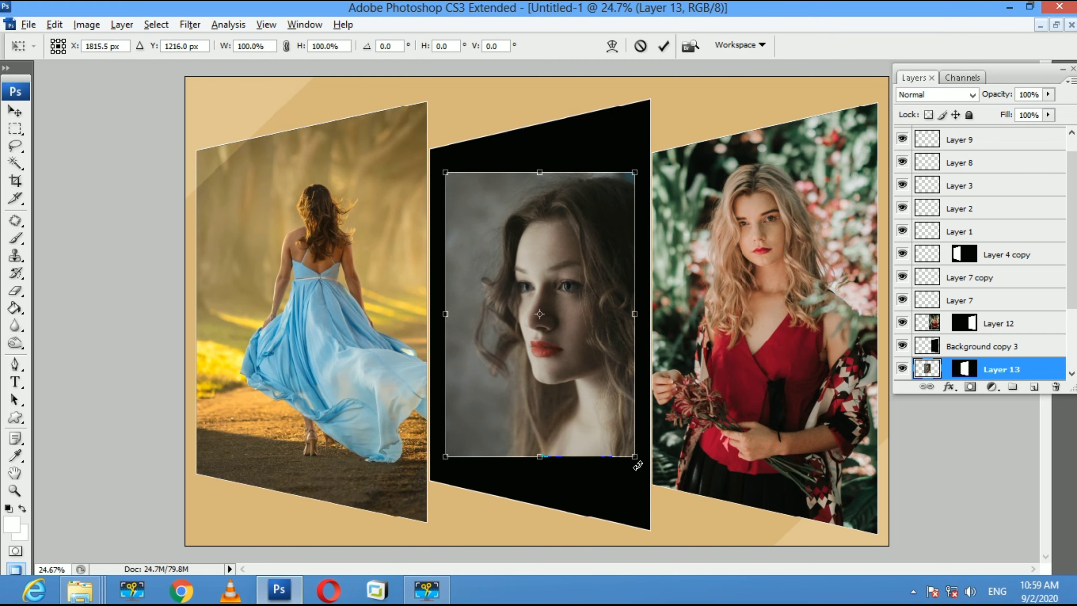
mouse_move(639, 464)
left_mouse_down()
mouse_move(646, 487)
mouse_move(629, 524)
left_mouse_up()
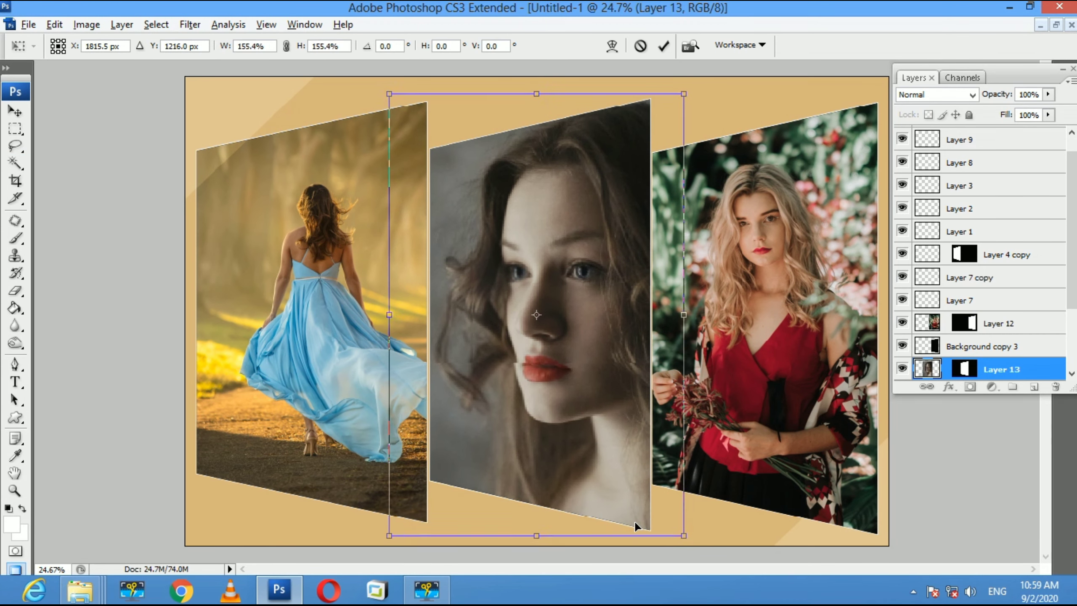
key("Return")
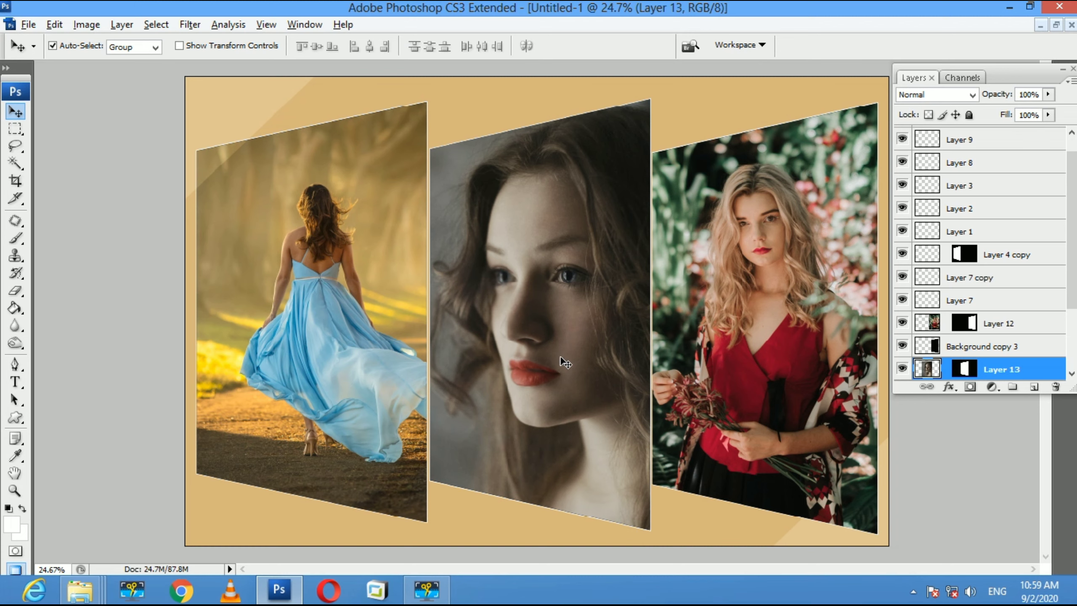
left_click(250, 124)
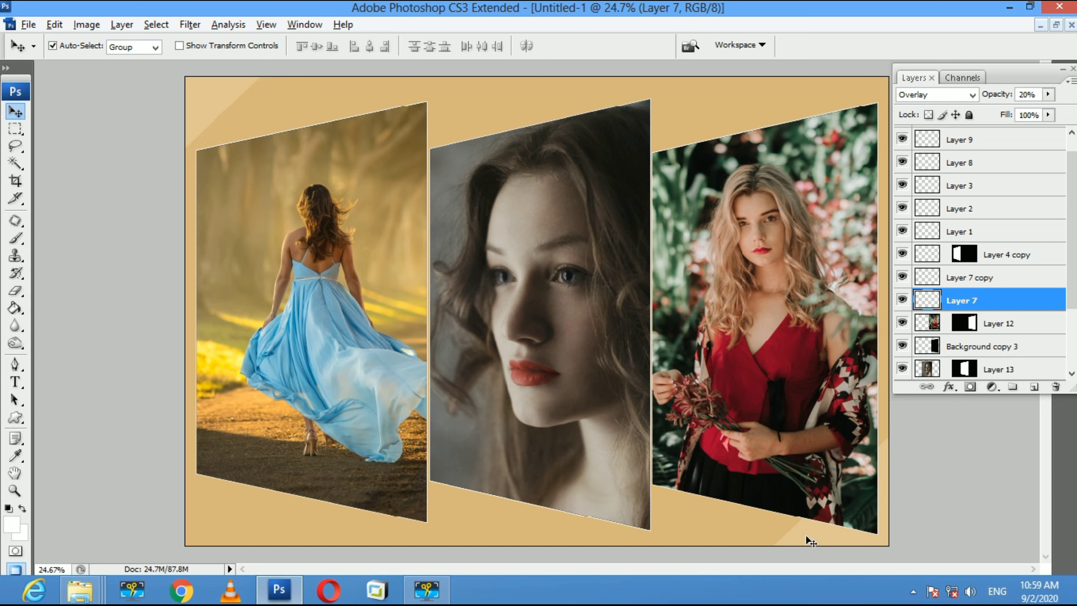
left_click_drag(808, 541, 818, 547)
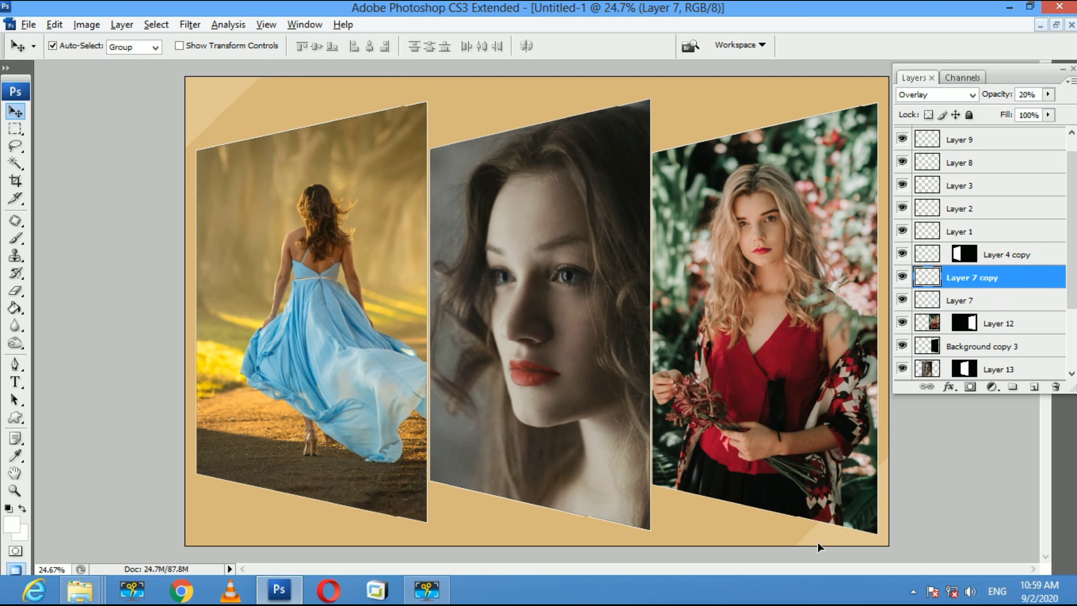
key("z")
right_click(577, 336)
left_click(601, 346)
right_click(559, 334)
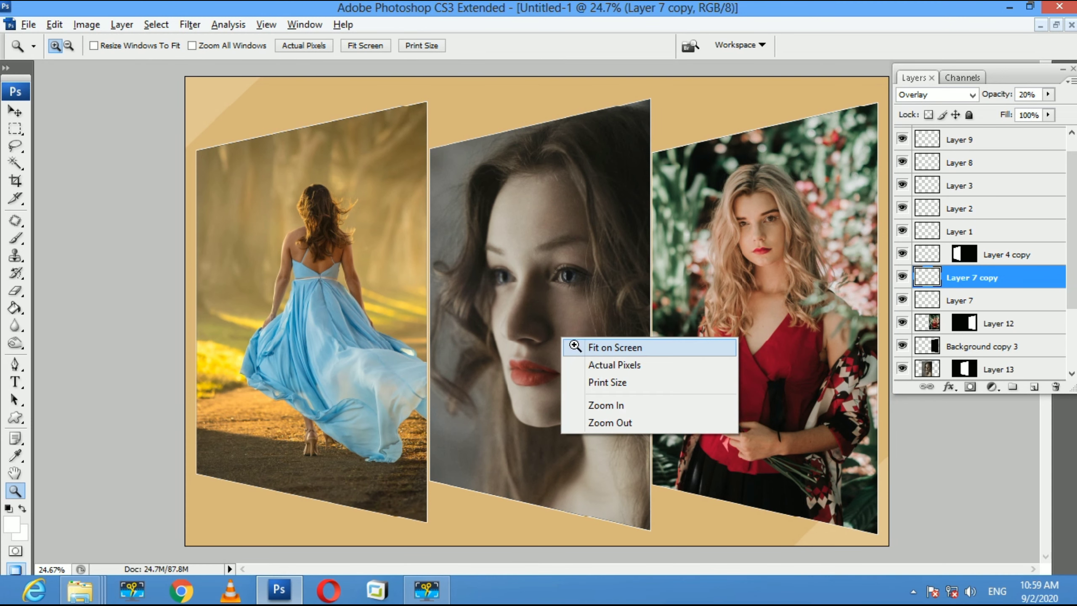
left_click(570, 347)
key("v")
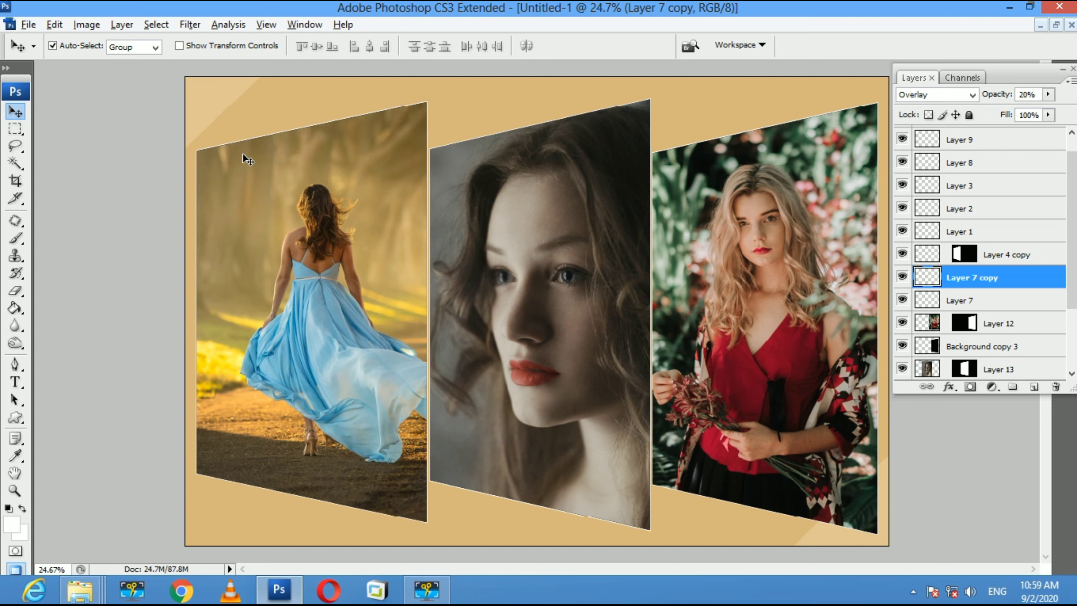
left_click(734, 399)
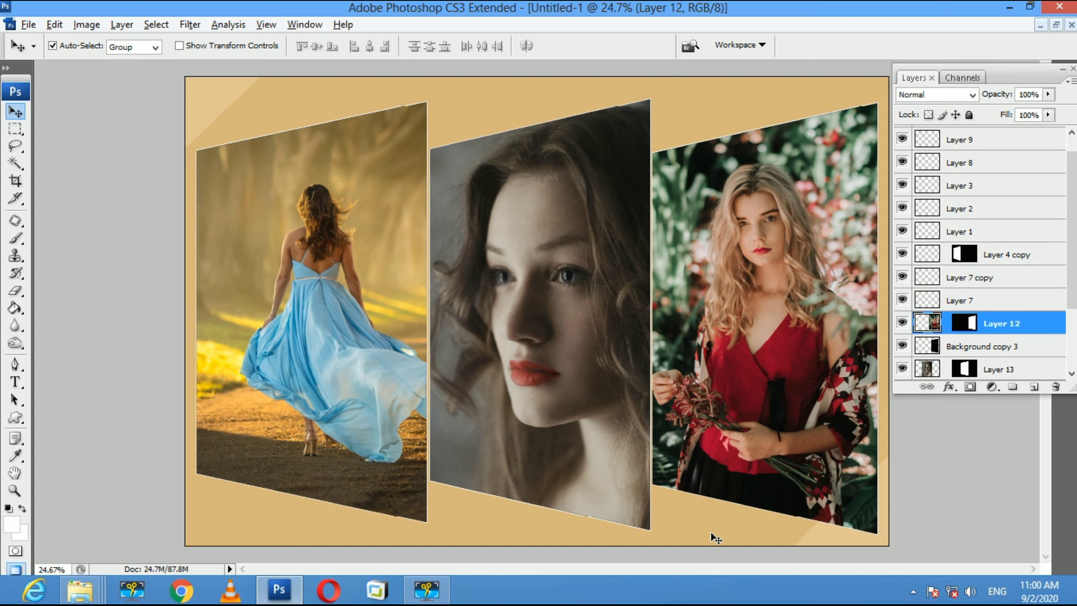
right_click(495, 511)
left_click(511, 518)
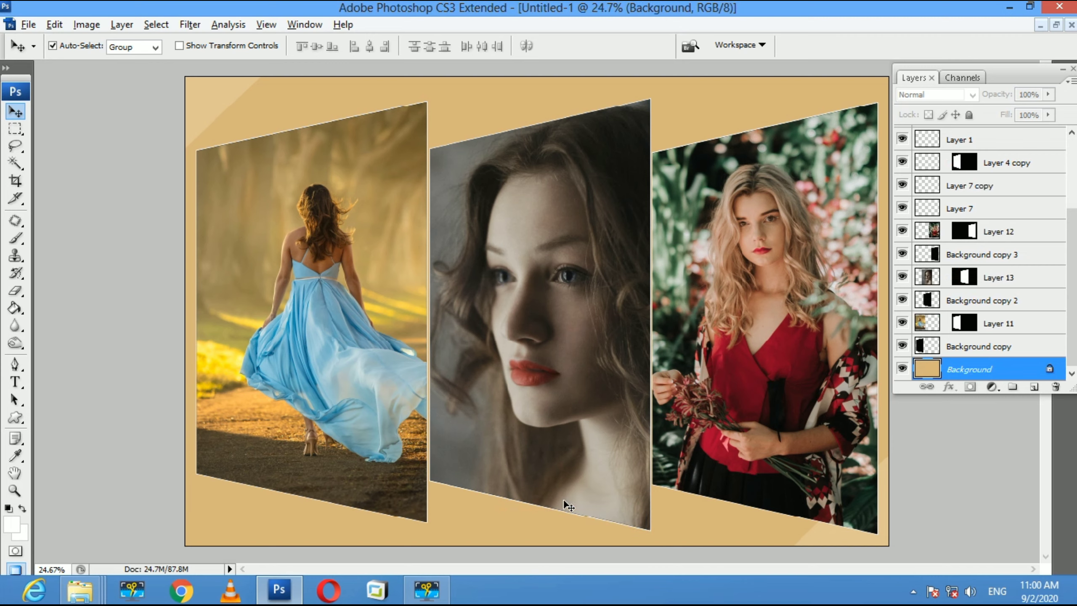
Step: Give the Background Hue/Saturation settings of Saturation +33 and Lightness -34
key("ctrl+u")
left_click(811, 470)
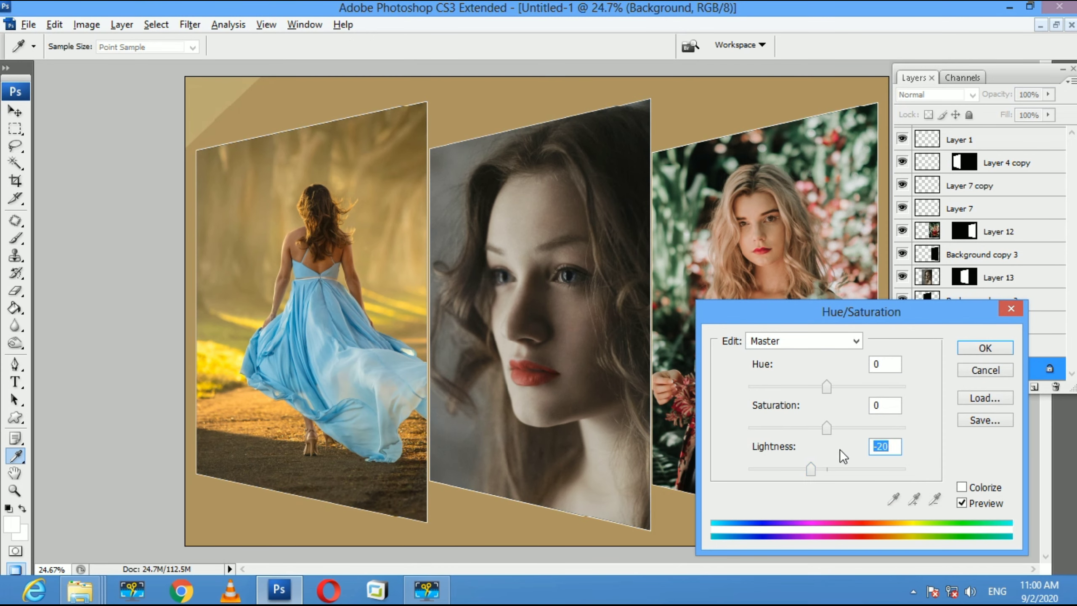
left_click(864, 428)
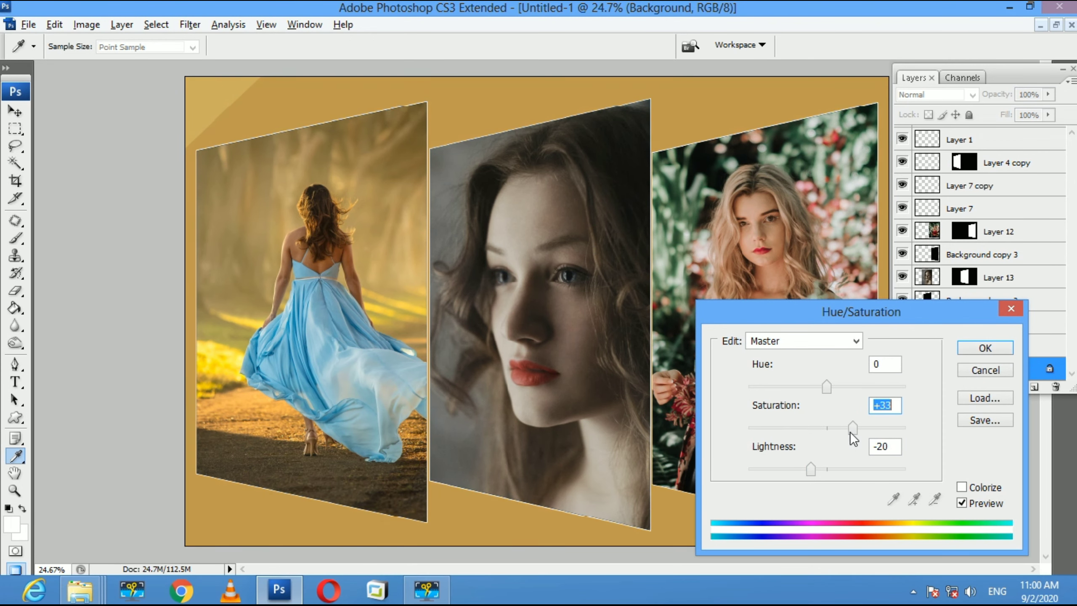
left_click_drag(810, 469, 799, 472)
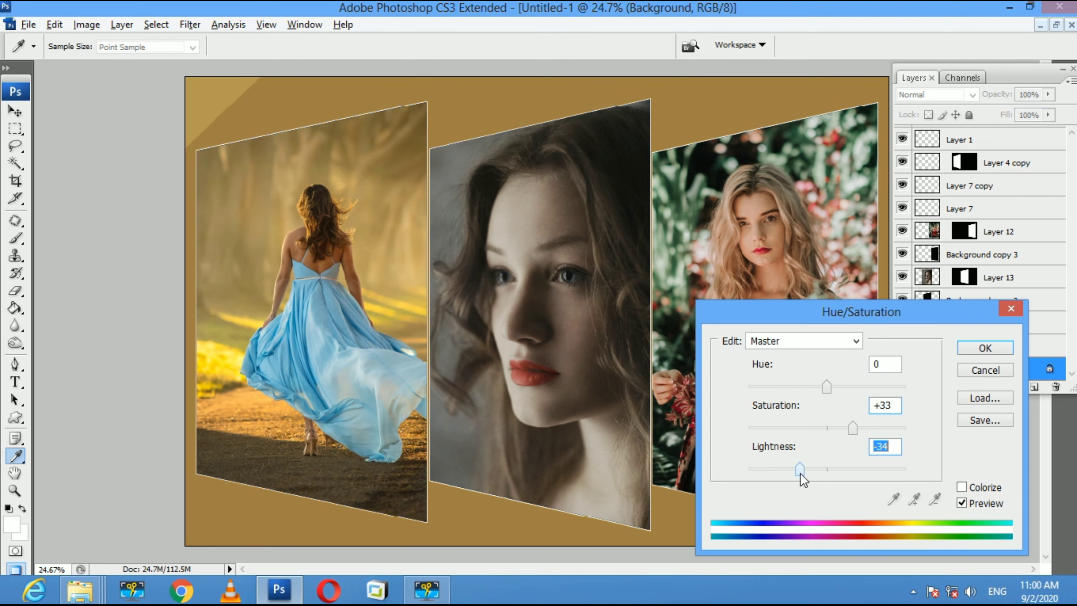
key("Return")
Step: Fit the whole image on screen and return to the Move tool
left_click(584, 386)
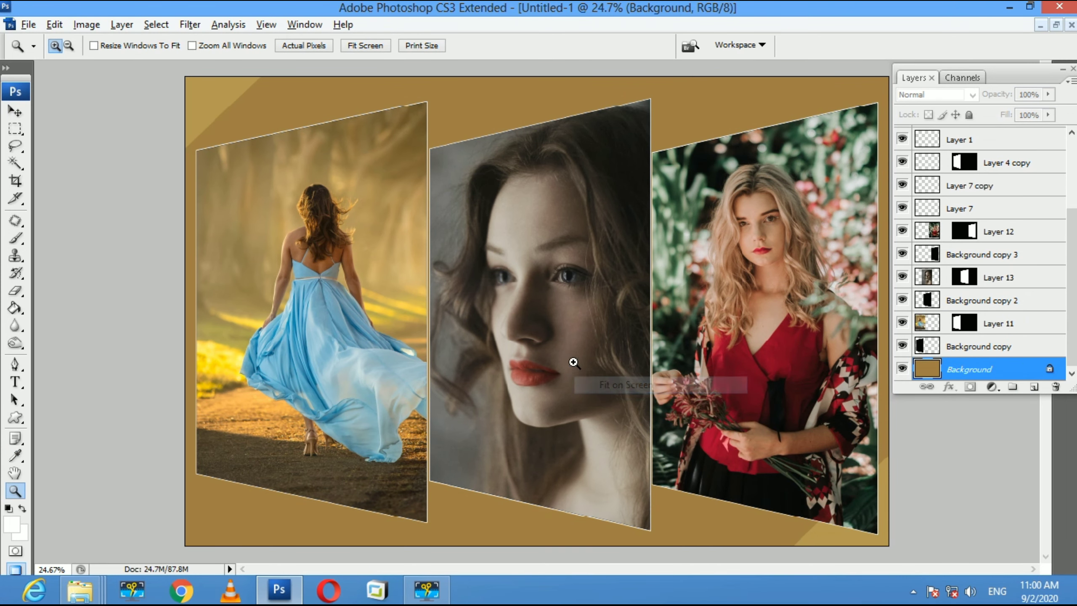
right_click(566, 359)
left_click(561, 357)
right_click(550, 342)
left_click(560, 351)
key("v")
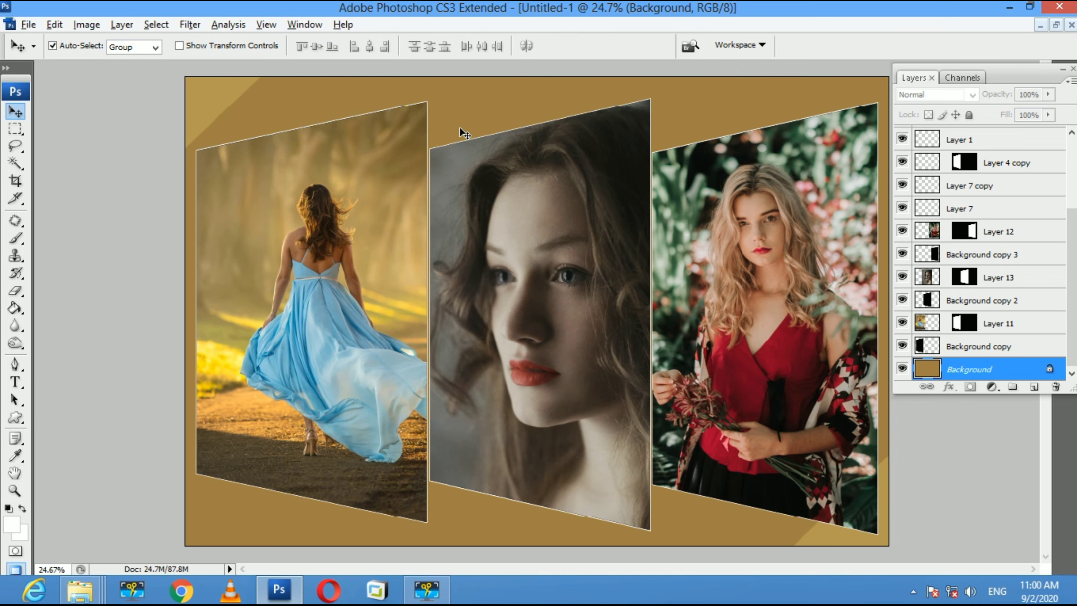
Step: Paste the face photo as a new layer and tuck it behind the middle panel
key("ctrl+v")
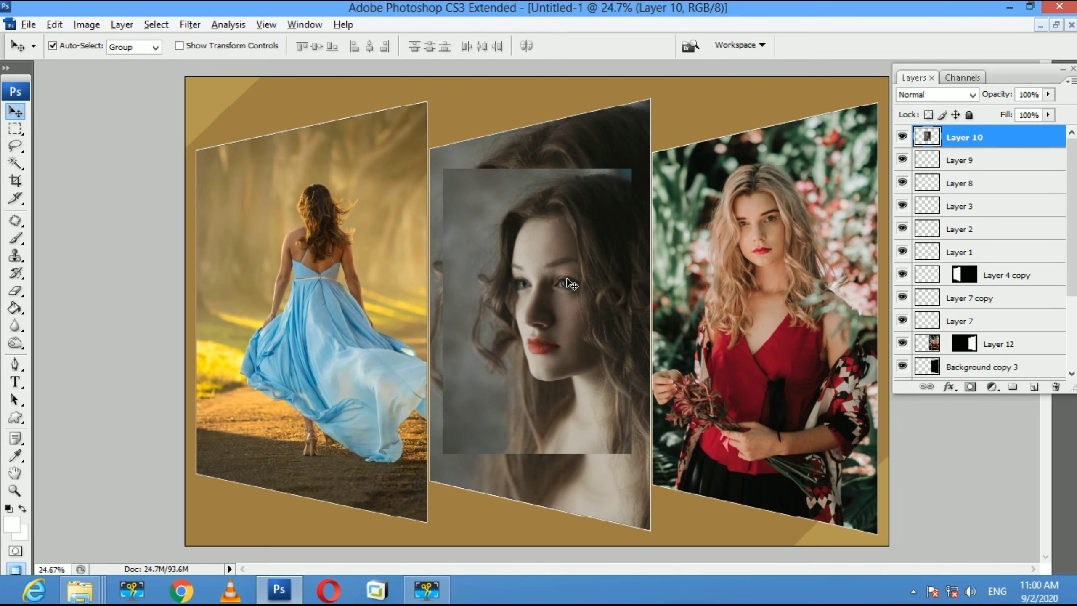
left_click_drag(562, 258, 535, 191)
key("ctrl+bracketleft")
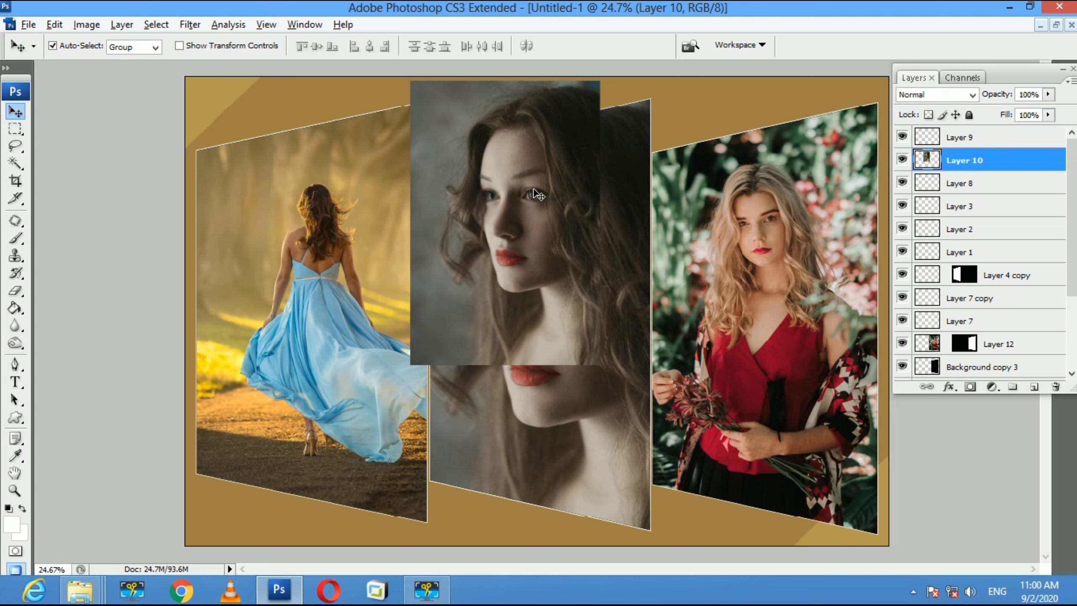
key("ctrl+bracketleft")
key("ctrl+bracketleft")
key("ctrl+bracketleft")
key("ctrl+bracketleft")
key("ctrl+bracketleft")
key("ctrl+bracketleft")
key("ctrl+bracketleft")
key("ctrl+bracketleft")
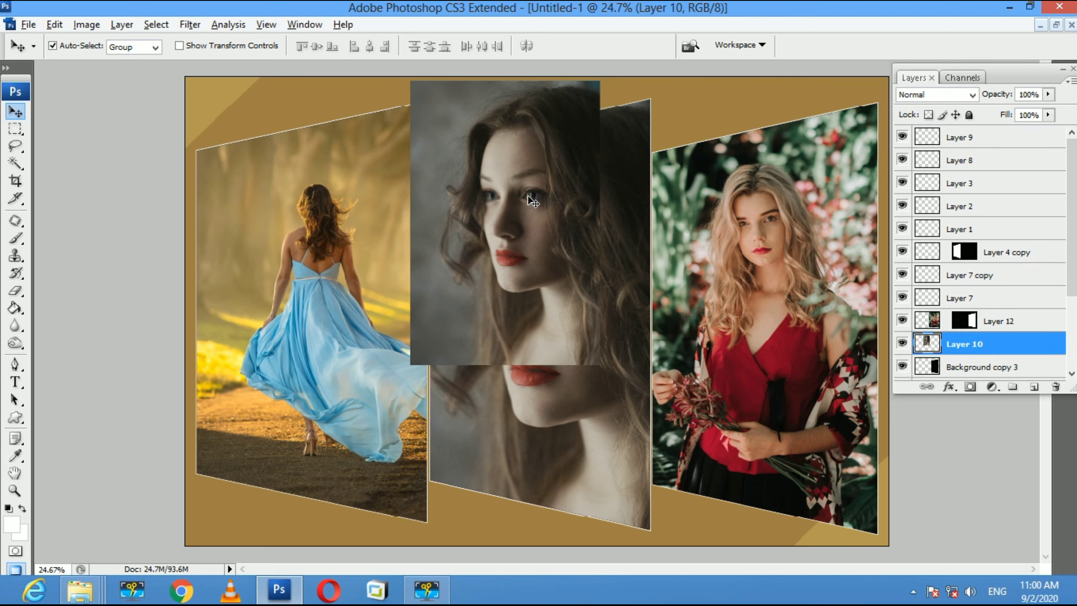
key("ctrl+bracketleft")
key("ctrl+bracketleft")
key("ctrl+bracketleft")
left_click_drag(529, 135, 540, 135)
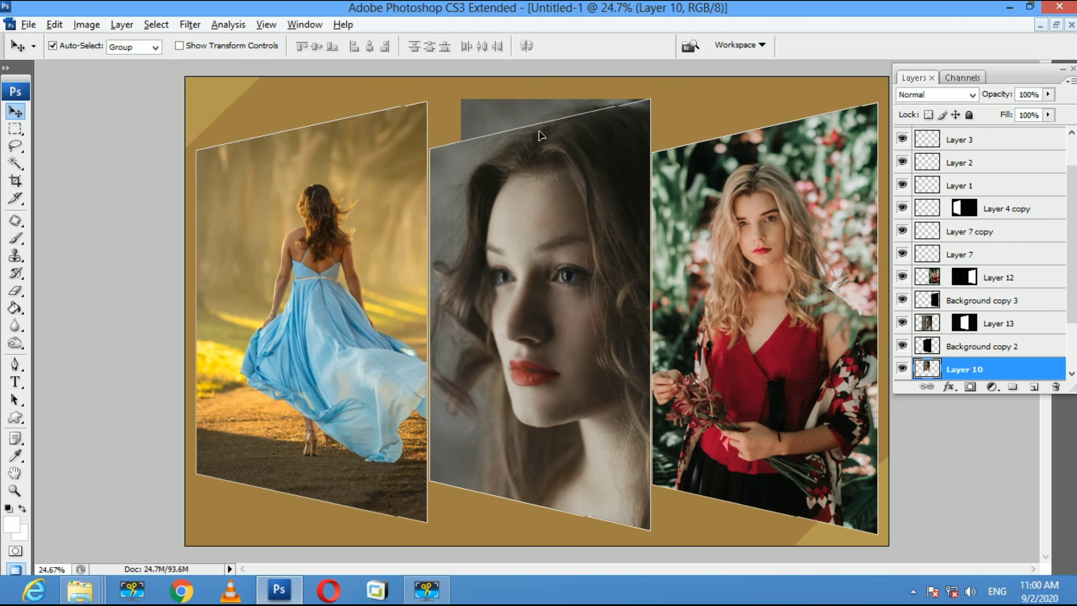
Step: Turn the pasted layer white by raising its Hue/Saturation lightness
key("ctrl+u")
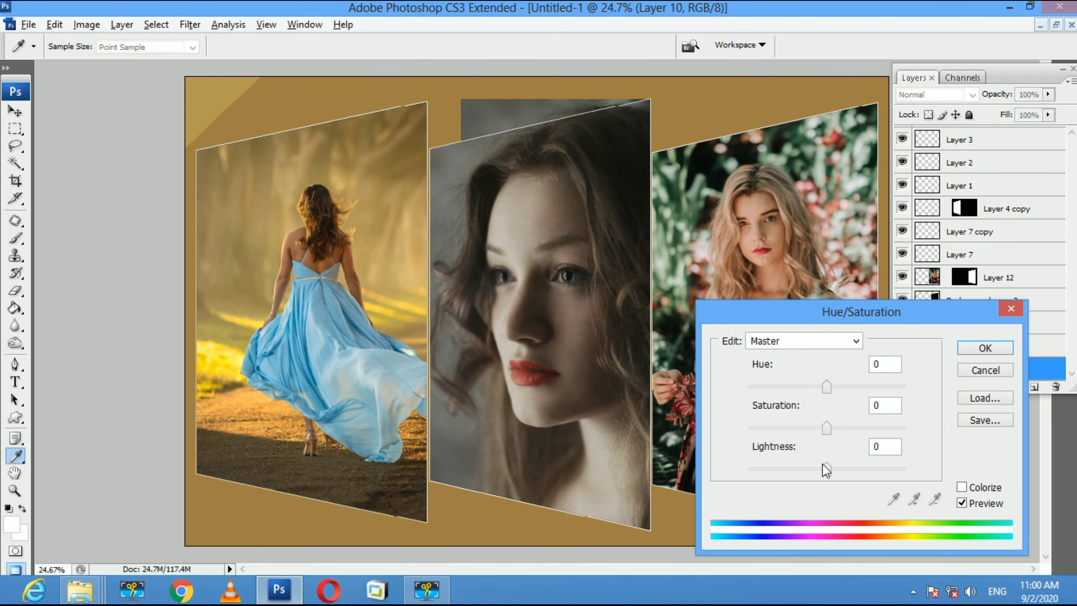
left_click_drag(825, 470, 953, 466)
key("Return")
Step: Tilt, stretch and narrow the white strip past the canvas top, at 20% opacity
key("ctrl+t")
left_click_drag(804, 383, 802, 325)
left_click_drag(584, 382, 607, 539)
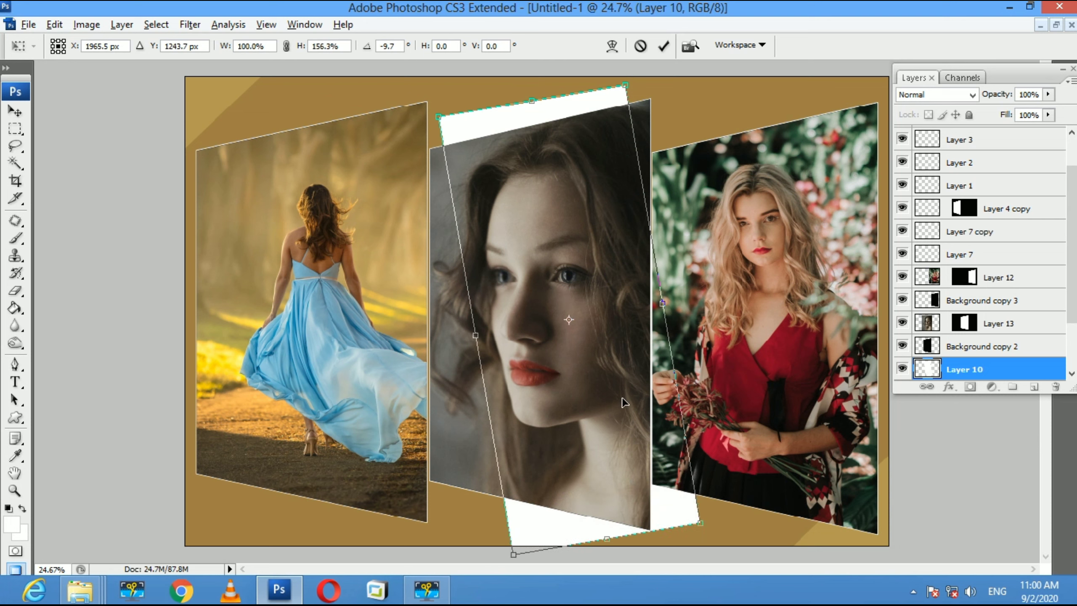
left_click_drag(654, 304, 649, 306)
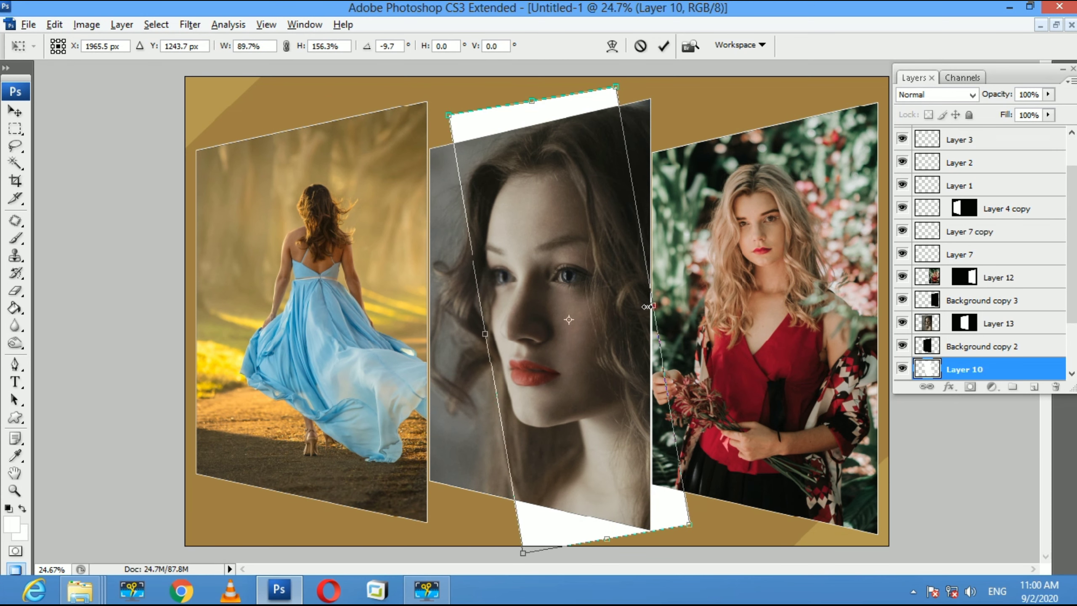
left_click_drag(528, 97, 530, 63)
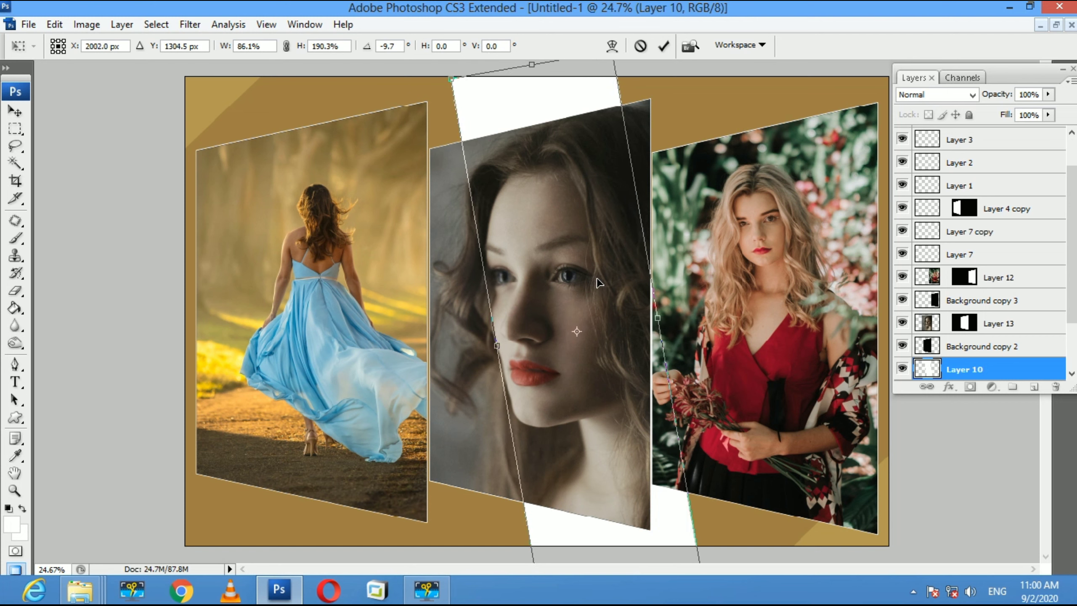
key("Return")
key("2")
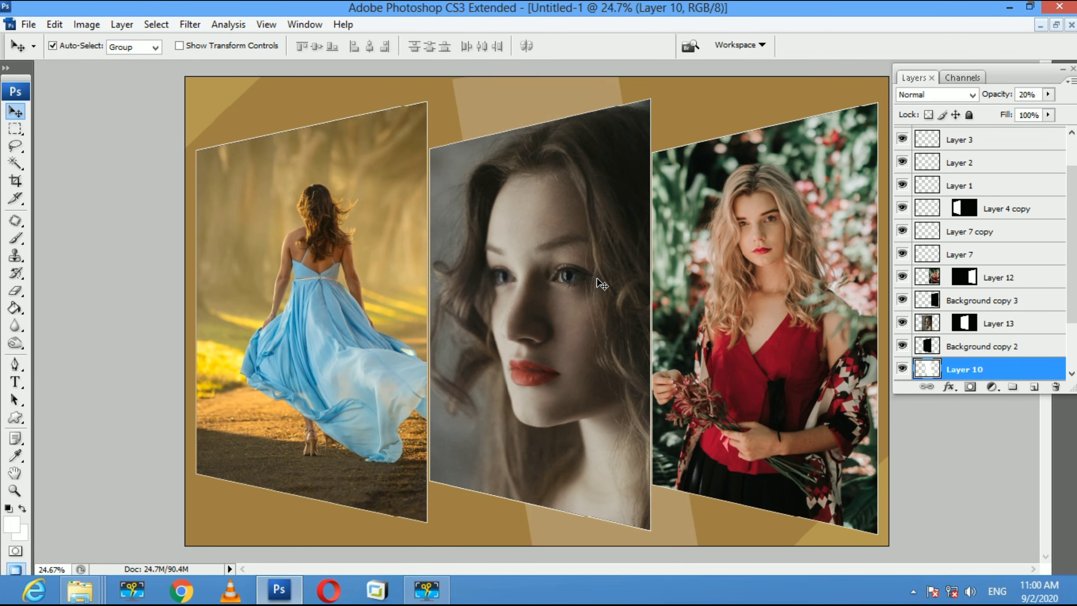
Step: Flatten the image and apply Levels with black input 5 and midtone 1.30
left_click(691, 313)
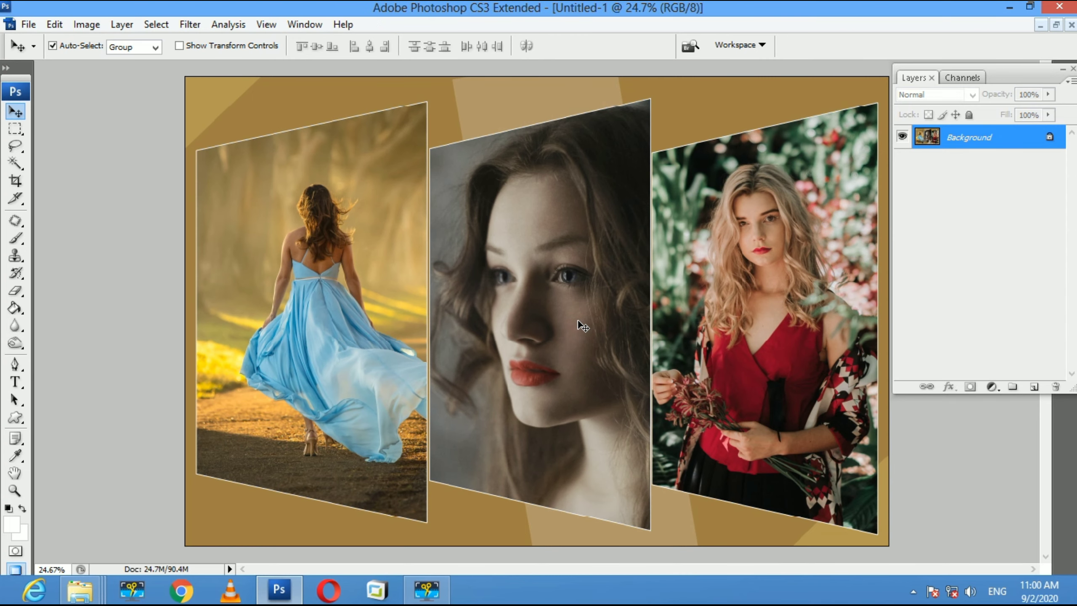
key("ctrl+l")
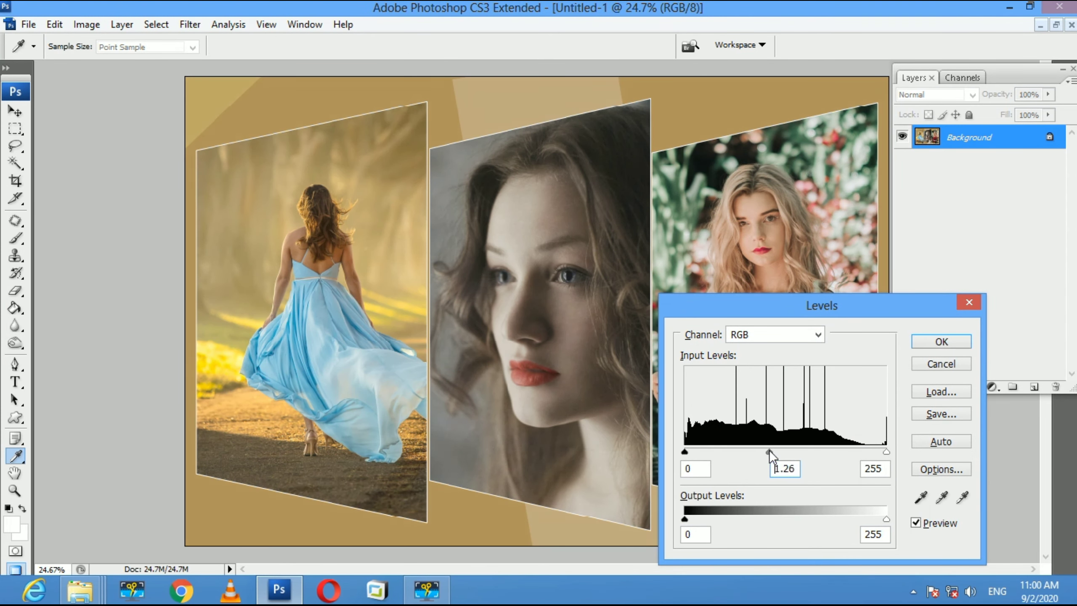
left_click(688, 452)
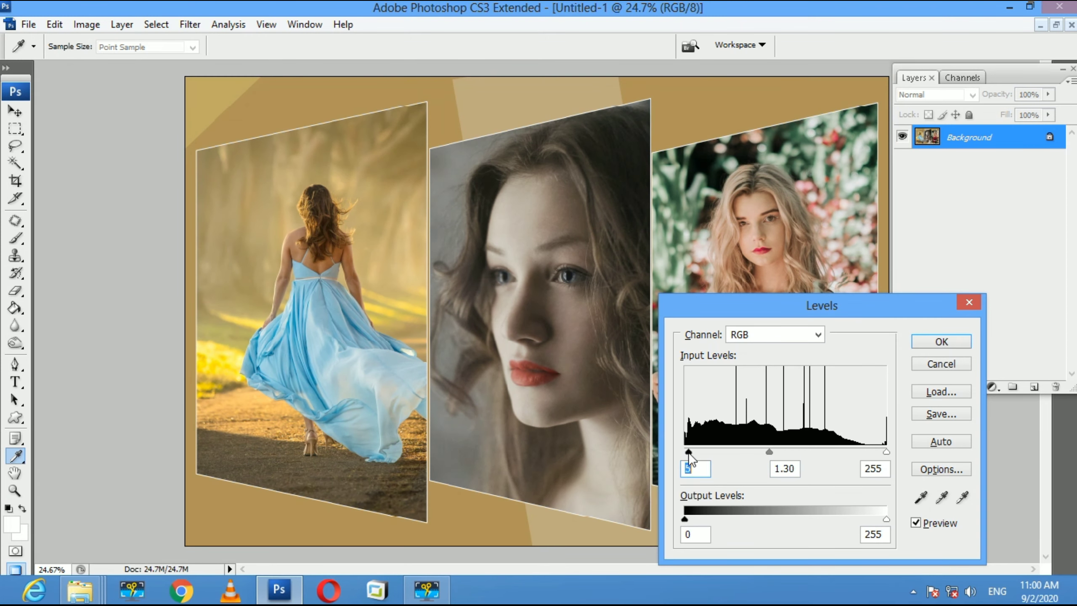
key("Return")
Step: Brighten a 55 px feathered vertical strip over the middle face with Curves
key("m")
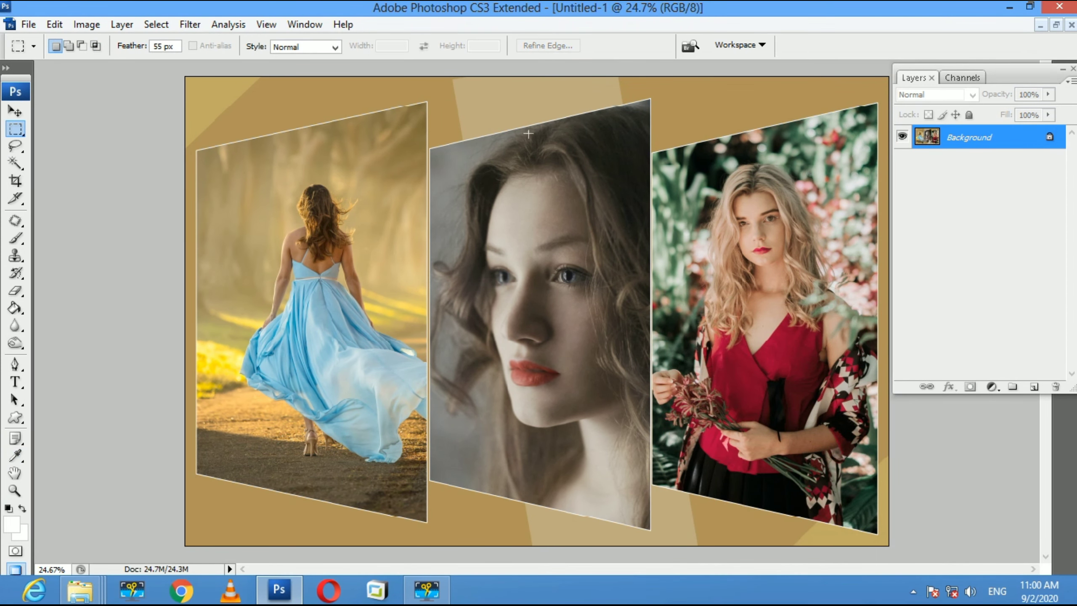
left_click_drag(625, 513, 627, 514)
key("ctrl+m")
left_click_drag(819, 419, 819, 408)
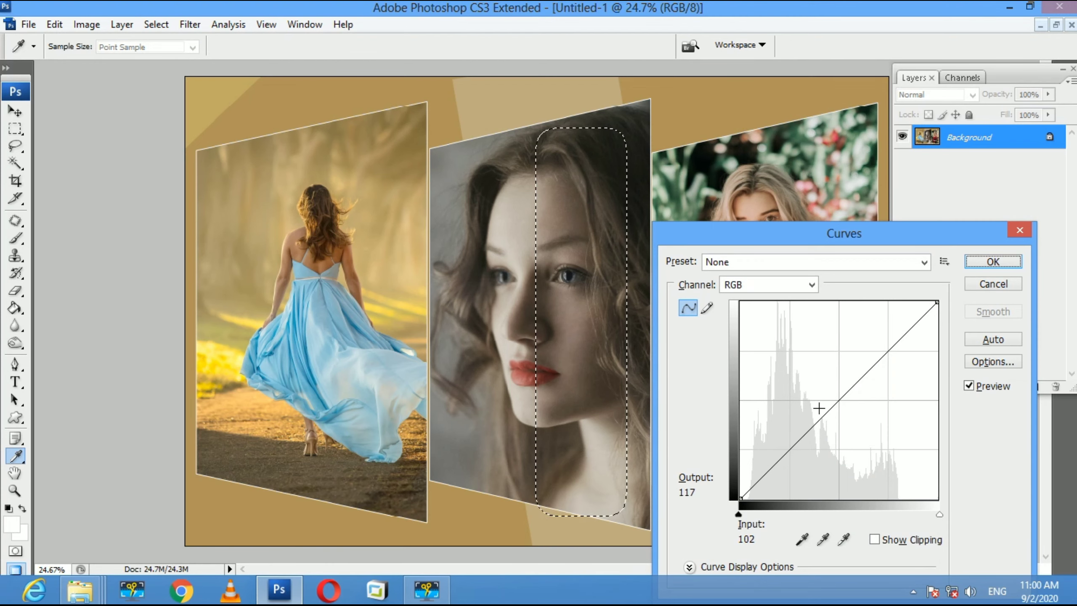
key("Return")
key("ctrl+d")
key("z")
right_click(518, 376)
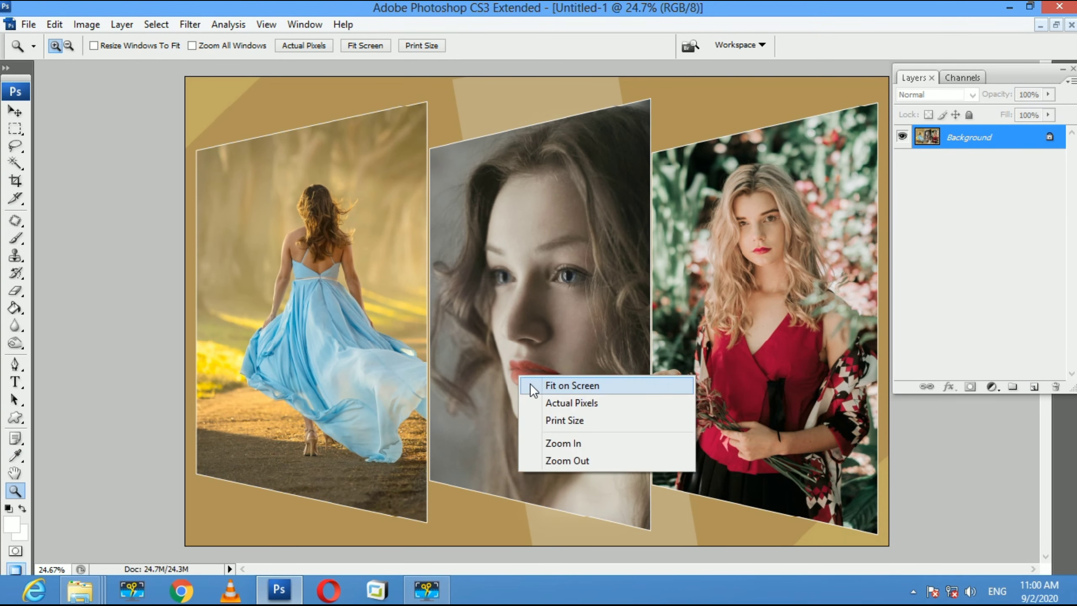
key("Escape")
Step: Brighten the left photo with a feathered Curves lift and boost saturation +12
key("n")
key("m")
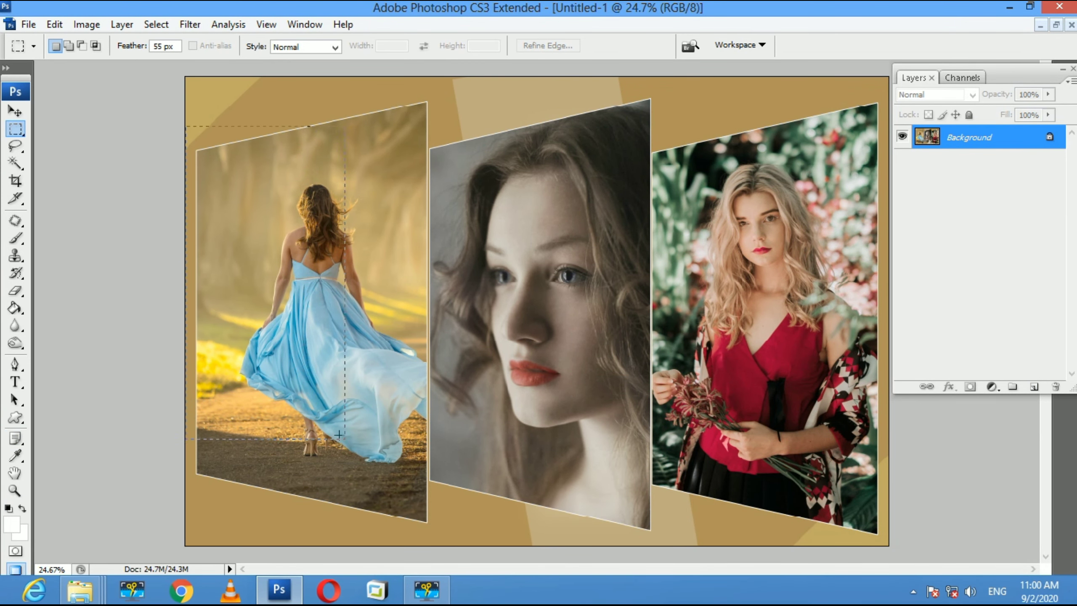
left_click_drag(392, 424, 392, 424)
key("ctrl+m")
mouse_move(816, 420)
left_mouse_down()
mouse_move(816, 409)
mouse_move(837, 428)
left_mouse_up()
key("Return")
key("ctrl+d")
key("ctrl+u")
key("Return")
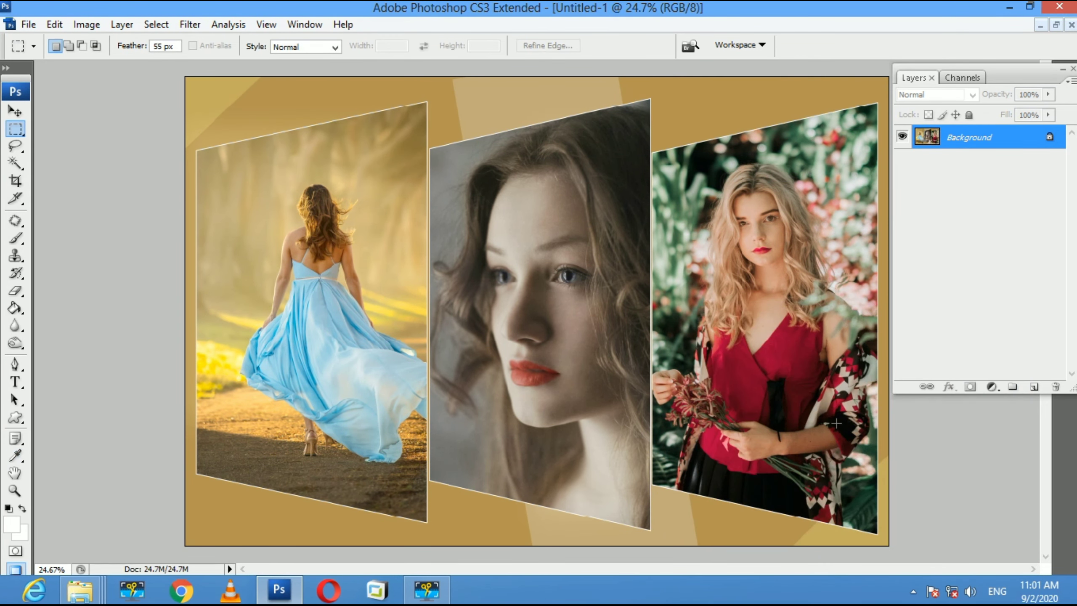
Step: Shift the right photo's colours toward cyan and blue with Color Balance
left_click_drag(680, 172, 863, 488)
key("ctrl+b")
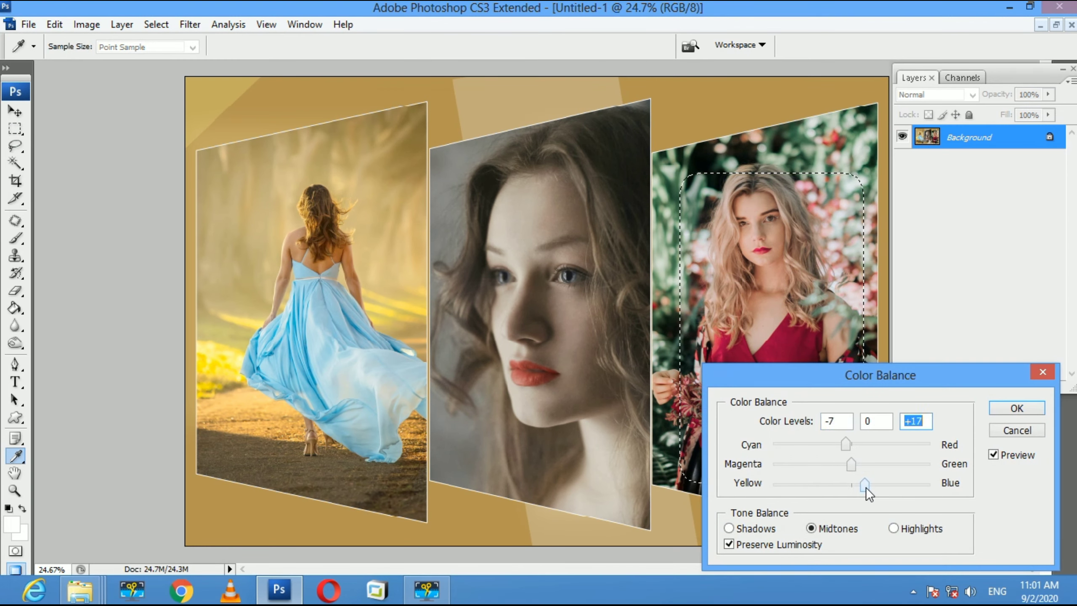
left_click_drag(845, 443, 833, 444)
key("Return")
key("ctrl+d")
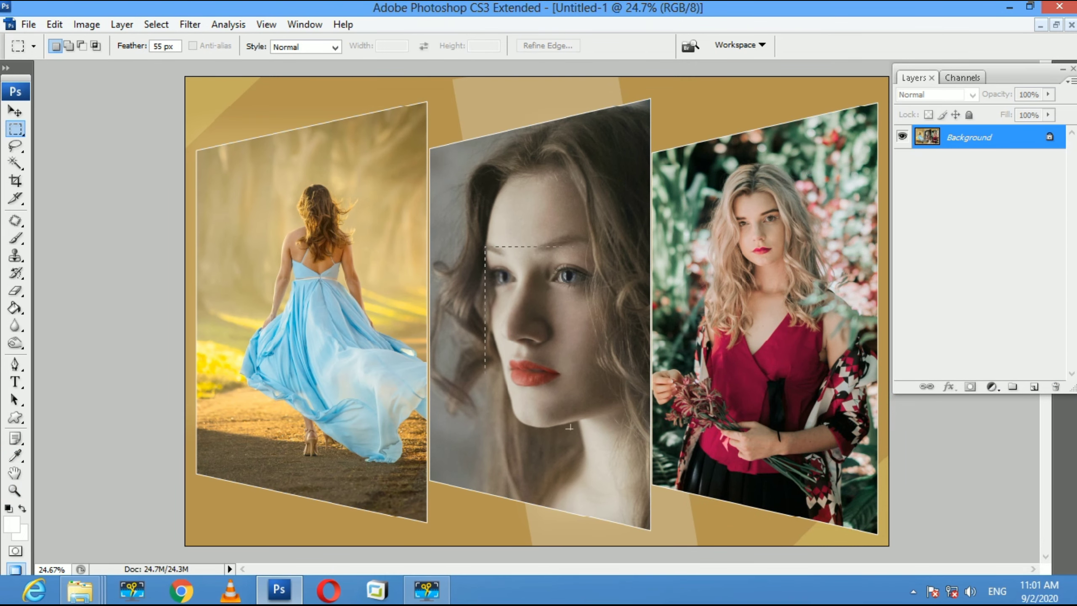
Step: Lighten the middle face with a Curves lift (101→109), then fit the image on screen
left_click_drag(569, 427, 649, 487)
key("ctrl+m")
left_click_drag(818, 419, 818, 414)
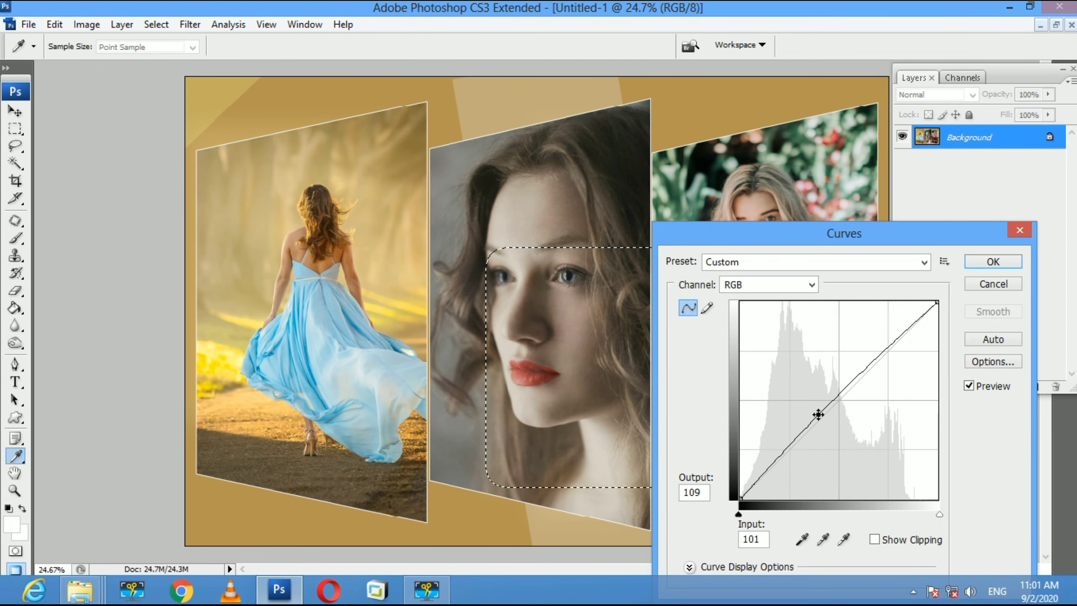
key("Return")
key("ctrl+d")
key("z")
right_click(609, 384)
left_click(648, 392)
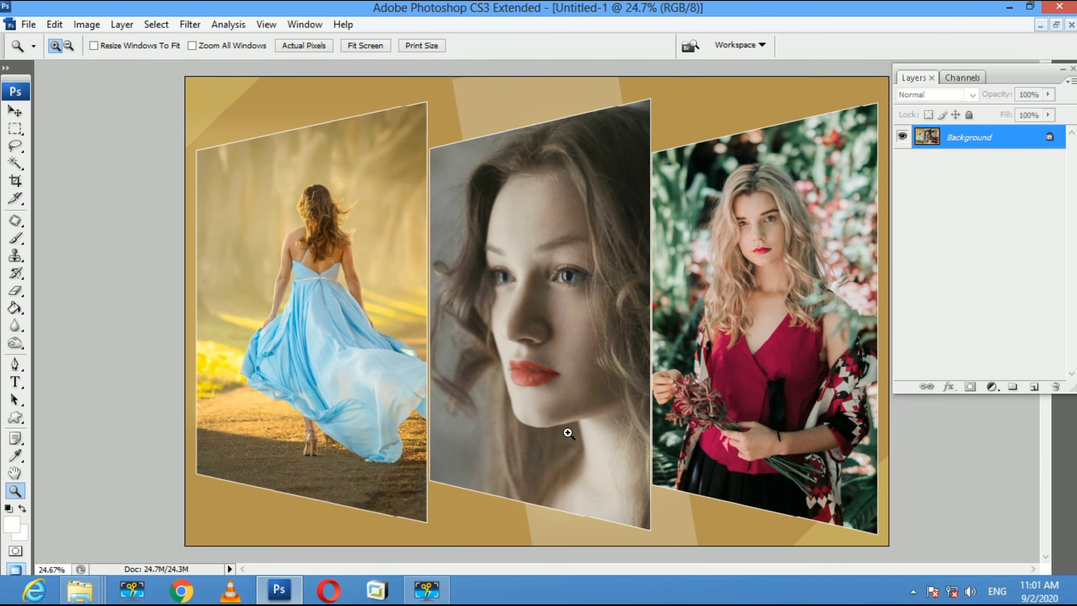
Step: Hide the toolbox, options bar and panels, and zoom in slightly on the finished collage
key("Tab")
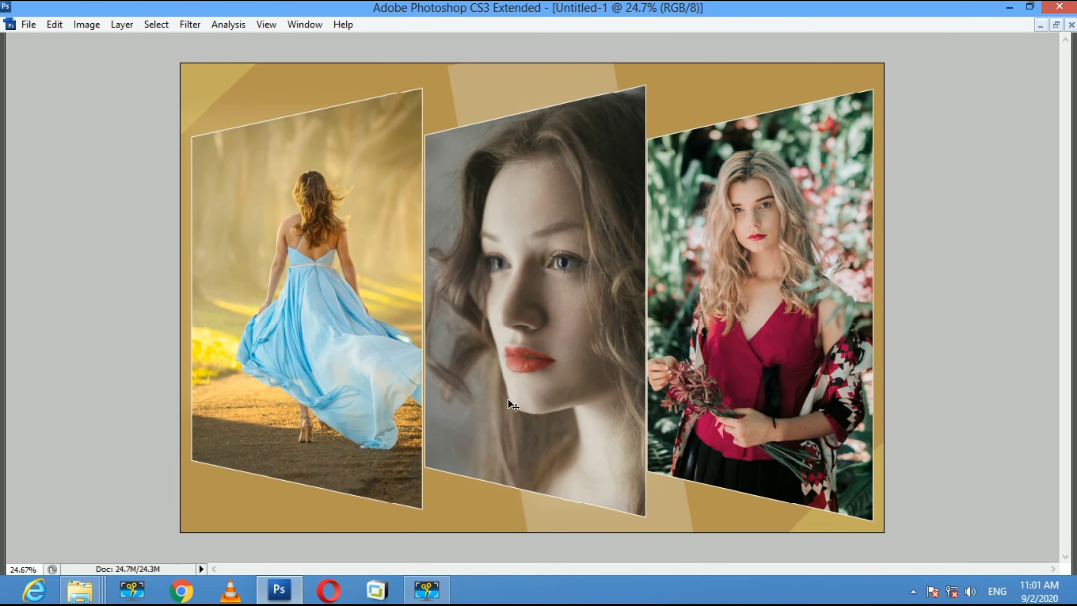
scroll(508, 401, "up", 1)
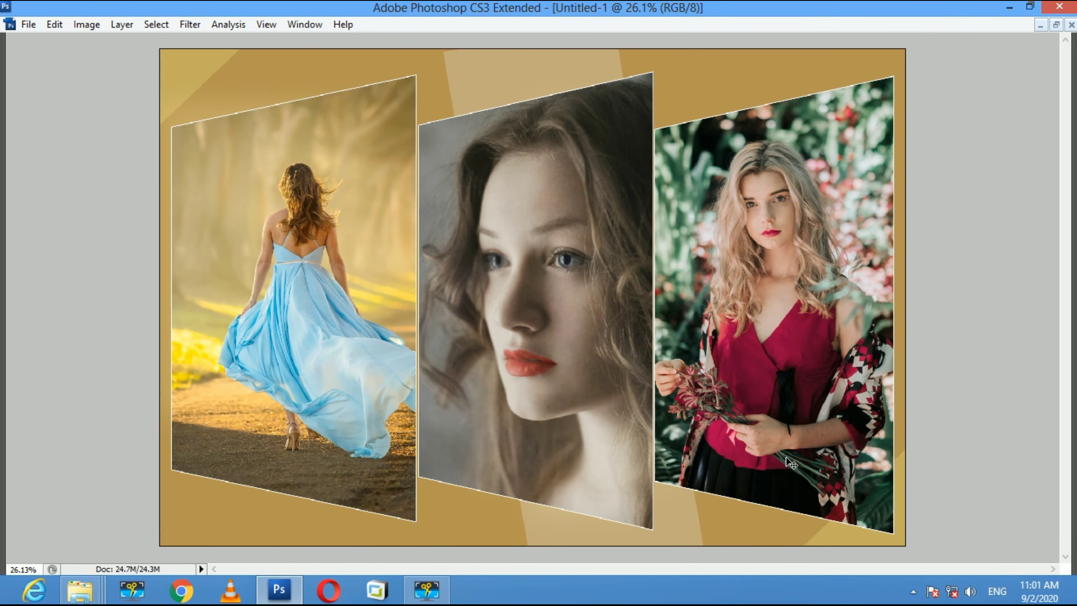